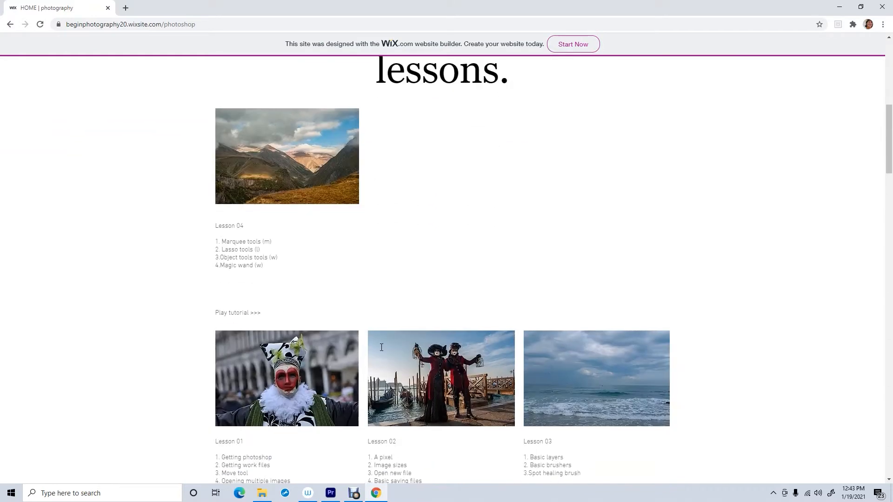
- Open the Lesson 02 work files folder and download venice_72ppi.jpg
{"action": "left_click", "coordinate": [434, 384]}
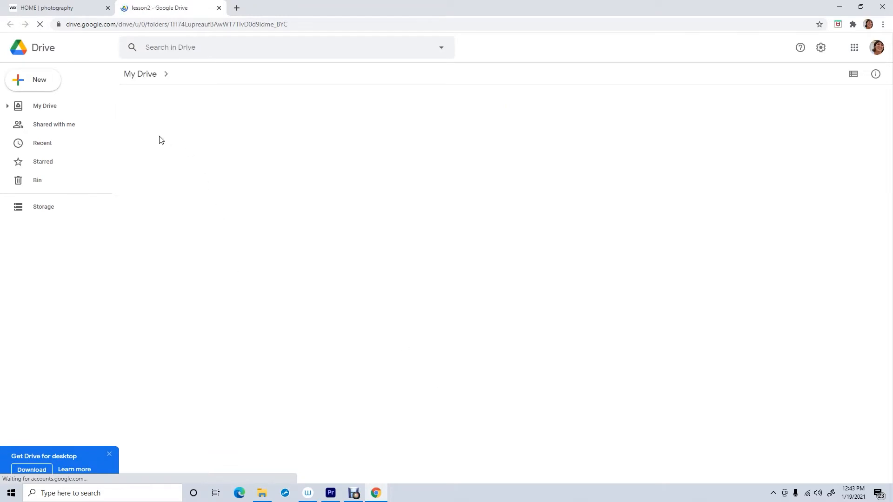
{"action": "left_click", "coordinate": [177, 158]}
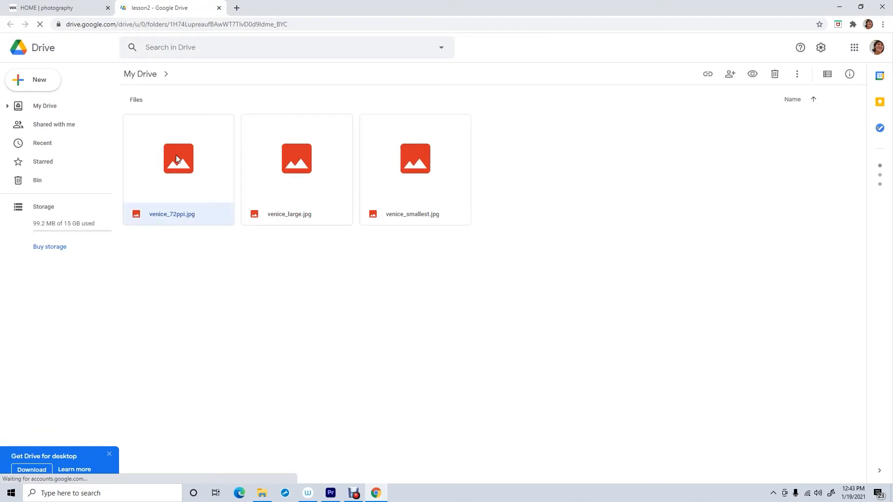
{"action": "right_click", "coordinate": [177, 159]}
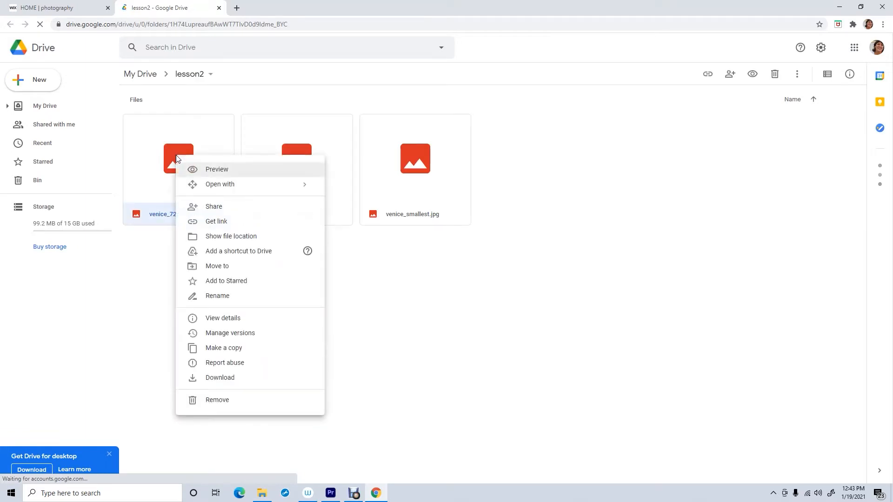
{"action": "left_click", "coordinate": [225, 378]}
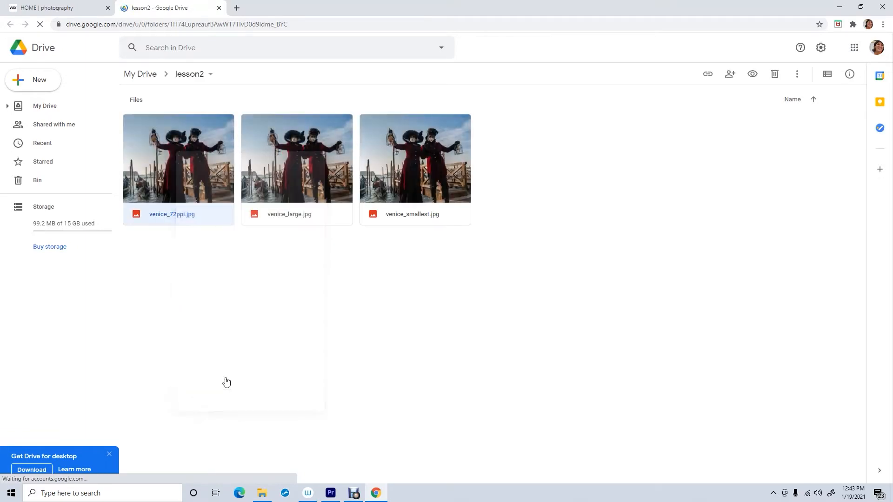
- Download venice_large.jpg and venice_smallest.jpg from the lesson2 folder as well
{"action": "left_click", "coordinate": [308, 174]}
{"action": "right_click", "coordinate": [308, 174]}
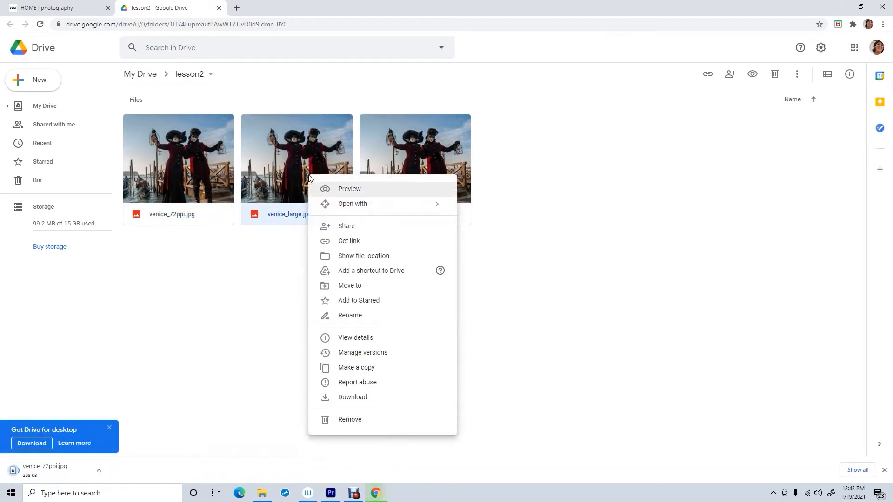
{"action": "left_click", "coordinate": [352, 397]}
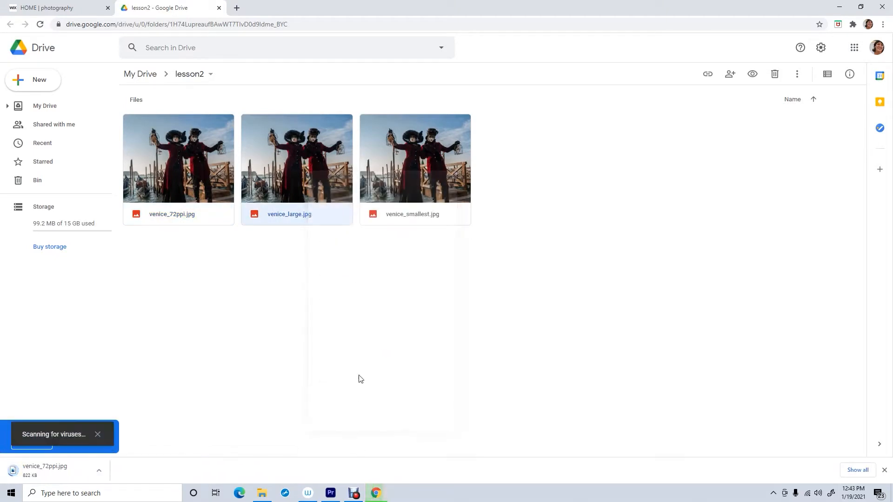
{"action": "left_click", "coordinate": [417, 179]}
{"action": "right_click", "coordinate": [417, 179]}
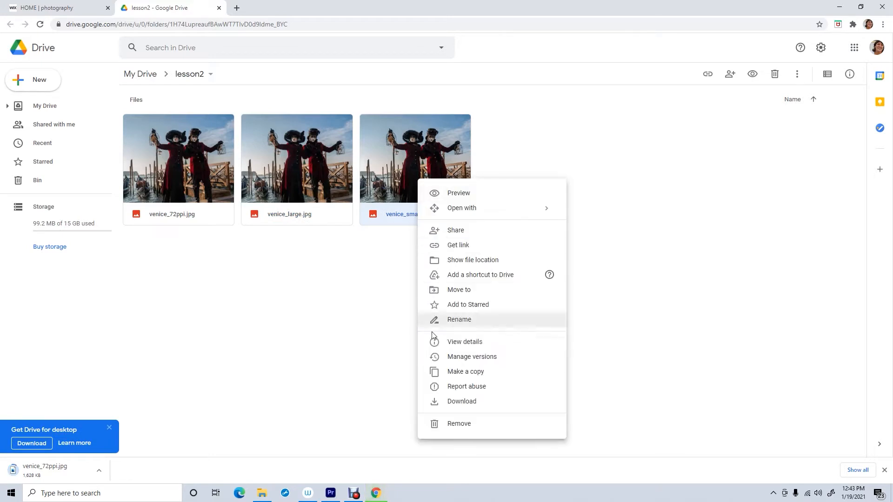
{"action": "left_click", "coordinate": [455, 404]}
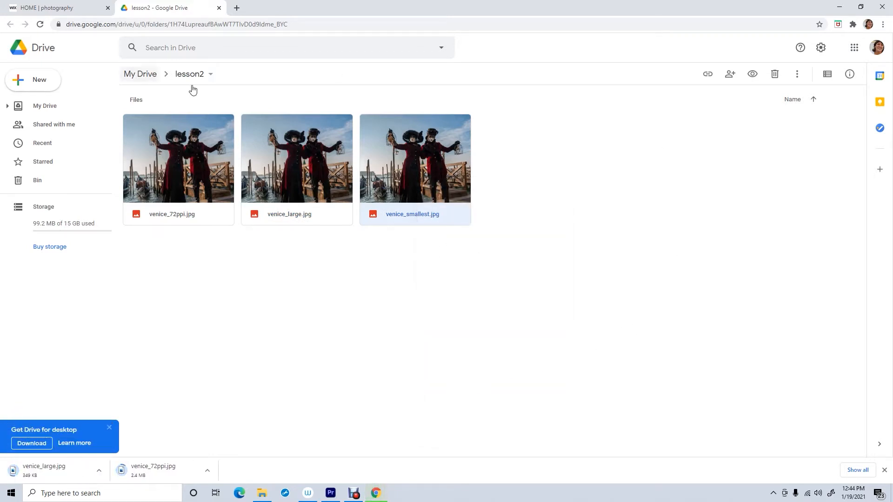
- Minimize the browser, launch Photoshop from the desktop, and reset the lesson workspace
{"action": "left_click", "coordinate": [840, 7]}
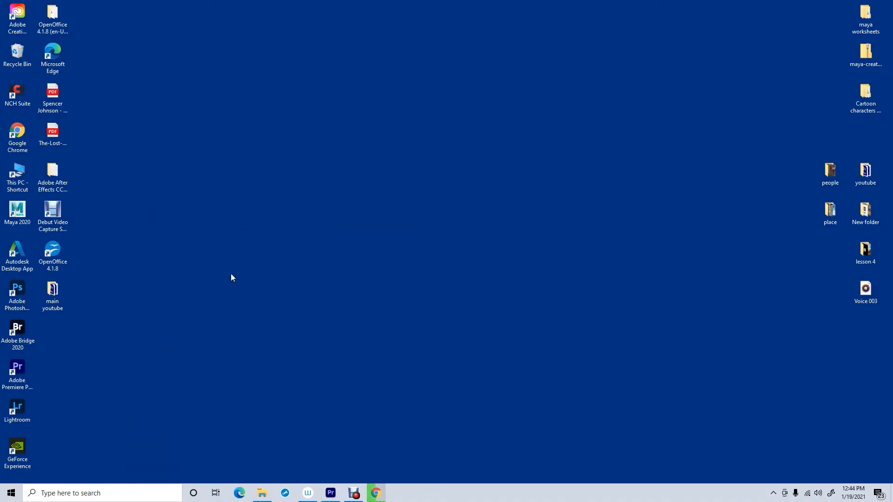
{"action": "double_click", "coordinate": [19, 293]}
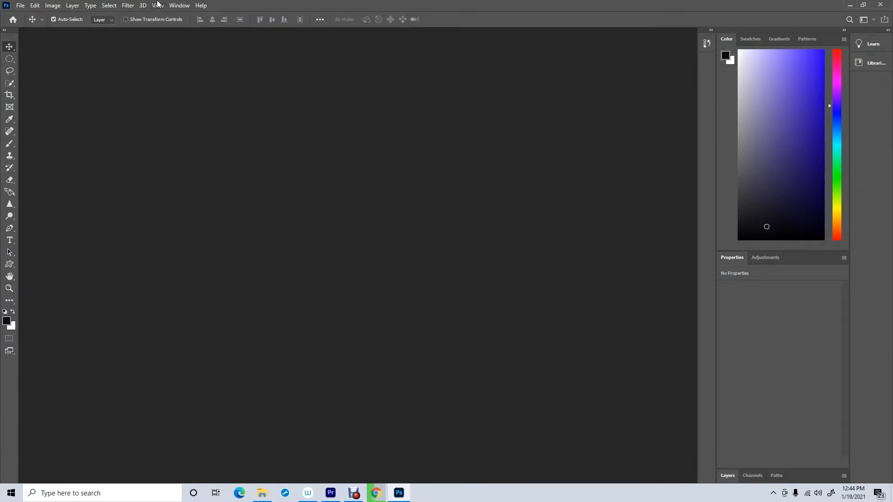
{"action": "left_click", "coordinate": [181, 8]}
{"action": "mouse_move", "coordinate": [196, 27]}
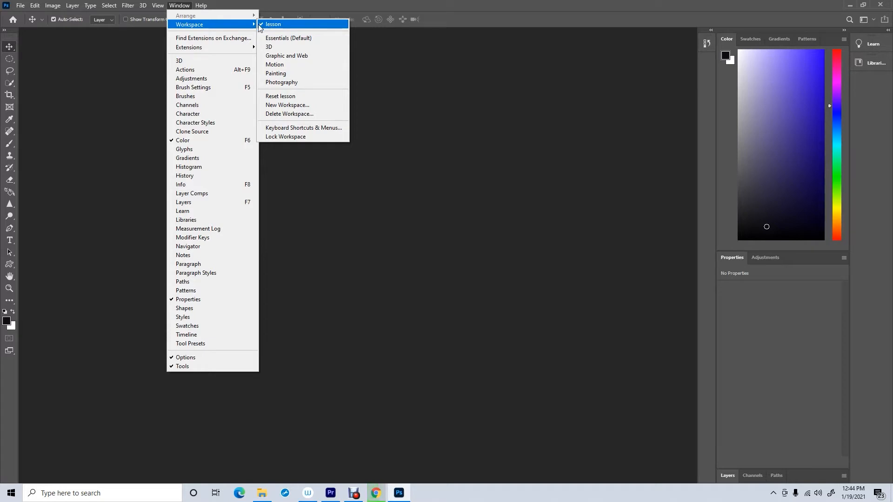
{"action": "left_click", "coordinate": [275, 96]}
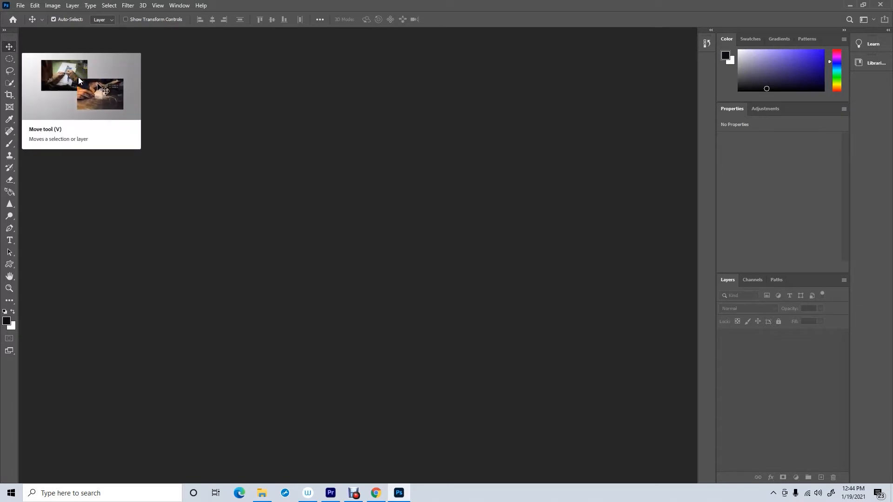
- Open venice_large, venice_72ppi and venice_smallest together from the Downloads folder
{"action": "left_click", "coordinate": [20, 6]}
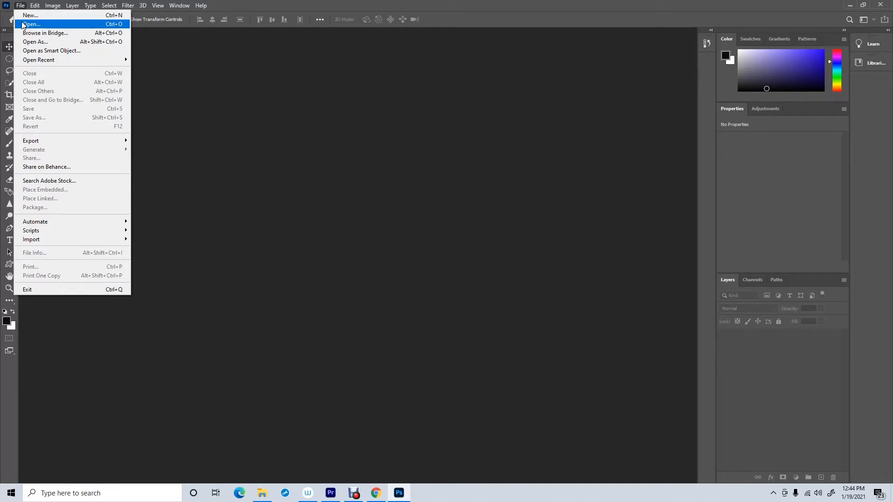
{"action": "left_click", "coordinate": [30, 24]}
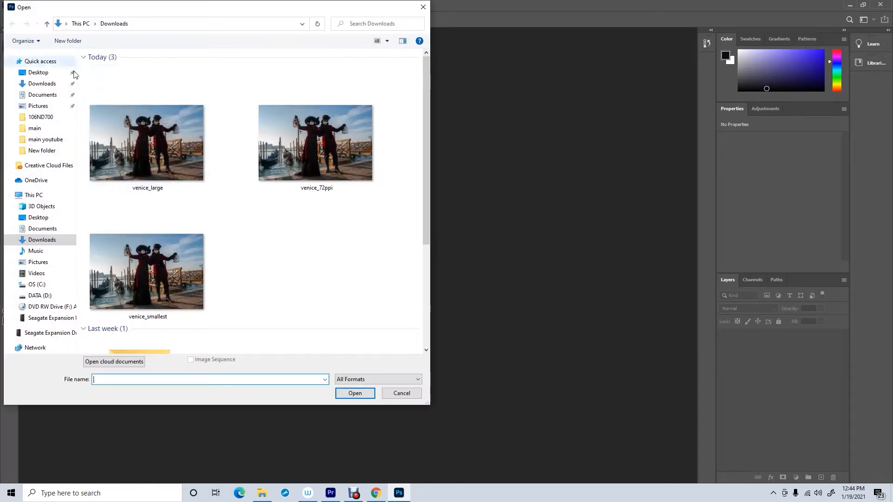
{"action": "left_click", "coordinate": [153, 142]}
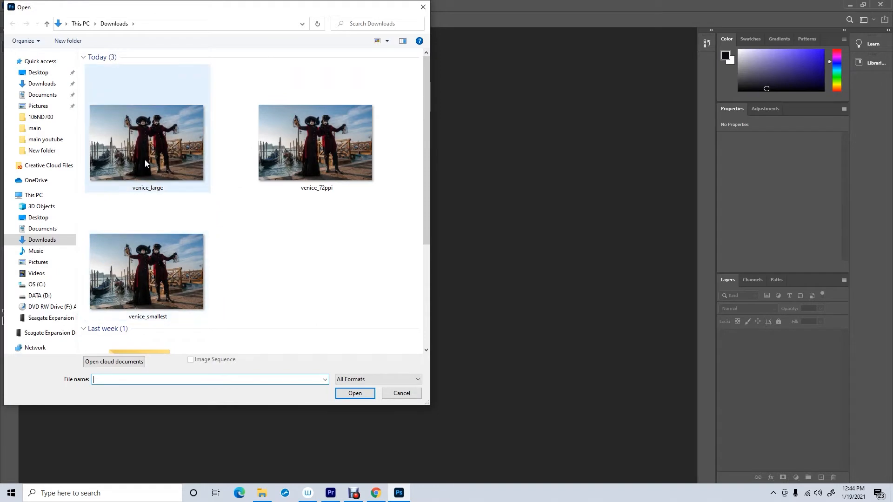
{"action": "left_click", "coordinate": [272, 142], "text": "ctrl"}
{"action": "left_click", "coordinate": [185, 261], "text": "ctrl"}
{"action": "left_click", "coordinate": [353, 393]}
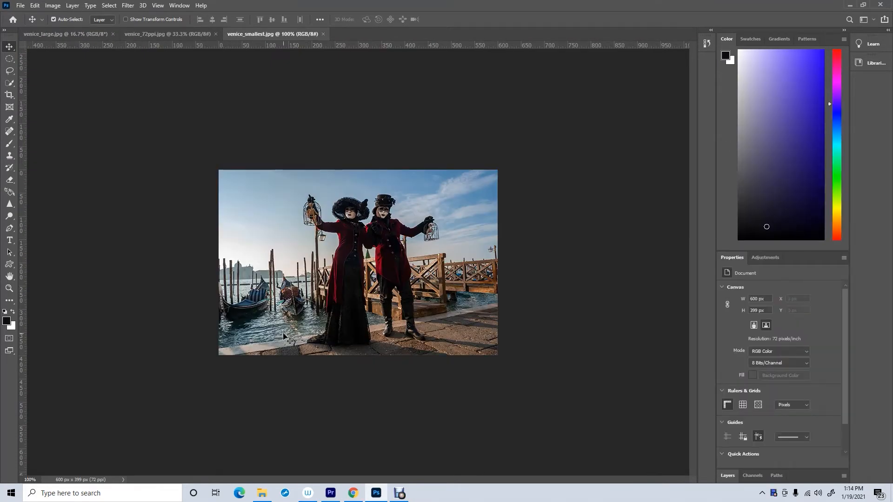
- Zoom into the venice_smallest image with the Zoom tool and turn off Extras to hide the pixel grid
{"action": "left_click", "coordinate": [8, 290]}
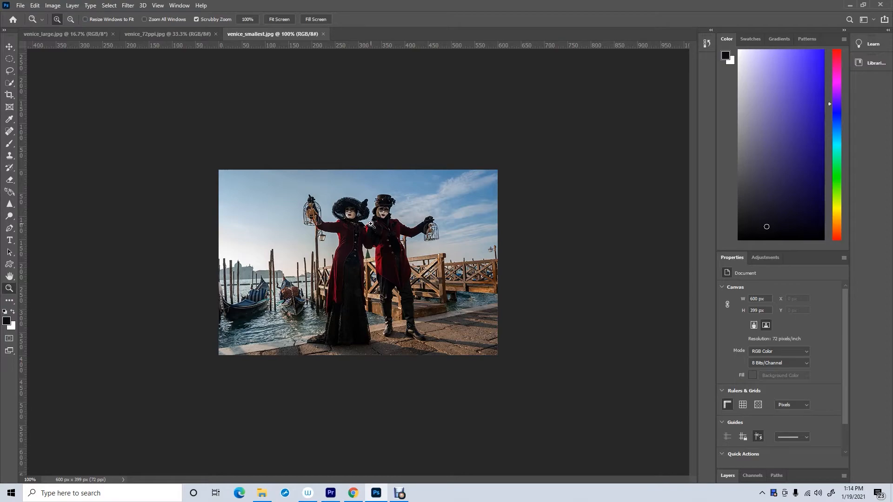
{"action": "left_click_drag", "start_coordinate": [370, 224], "coordinate": [375, 153]}
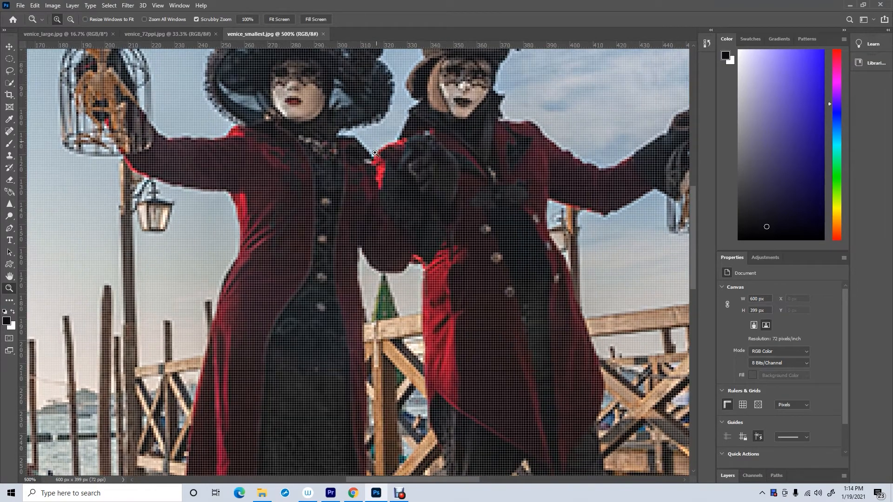
{"action": "left_click", "coordinate": [375, 153]}
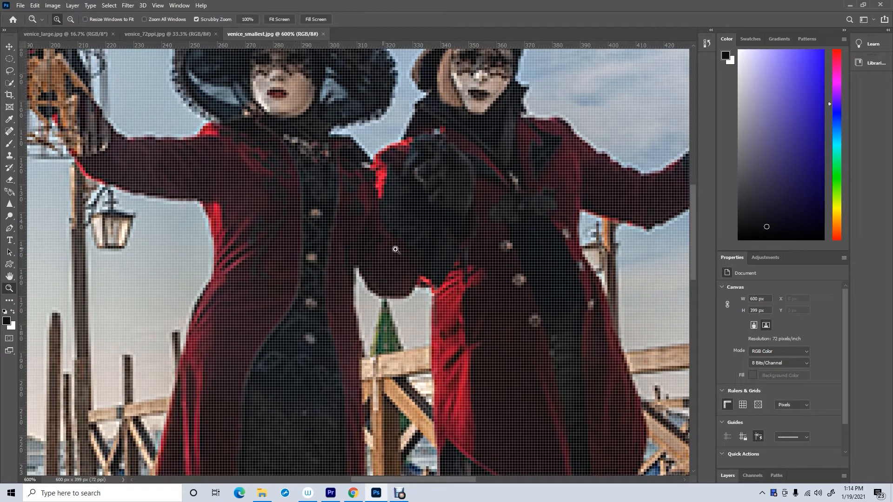
{"action": "left_click", "coordinate": [159, 7]}
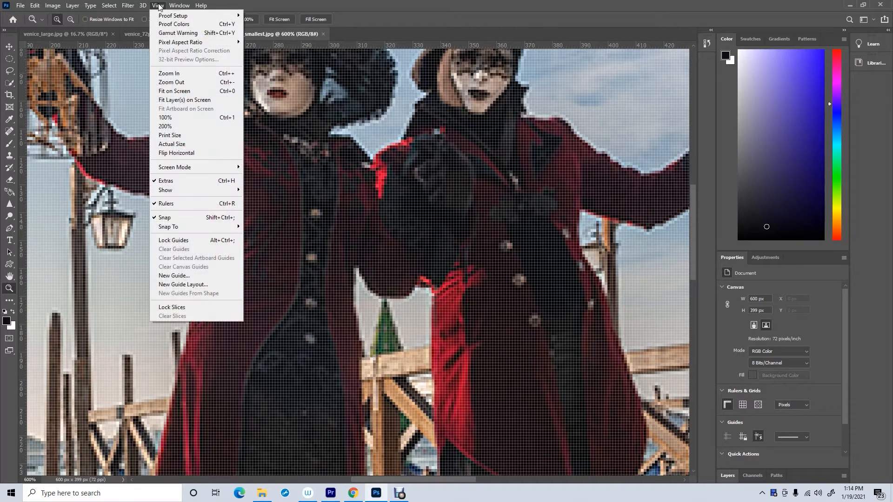
{"action": "left_click", "coordinate": [188, 181]}
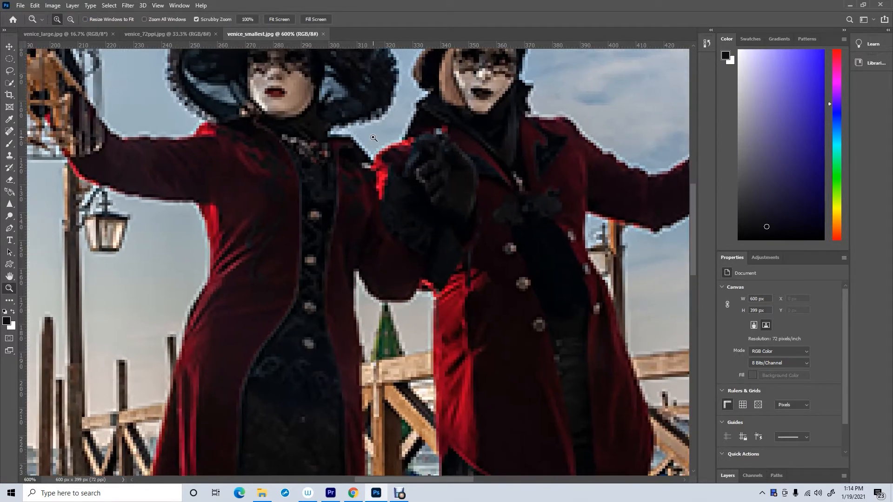
- Zoom further into venice_smallest between the two figures to inspect its individual pixels
{"action": "left_click", "coordinate": [373, 138]}
{"action": "left_click", "coordinate": [373, 138]}
{"action": "left_click_drag", "start_coordinate": [373, 138], "coordinate": [375, 197]}
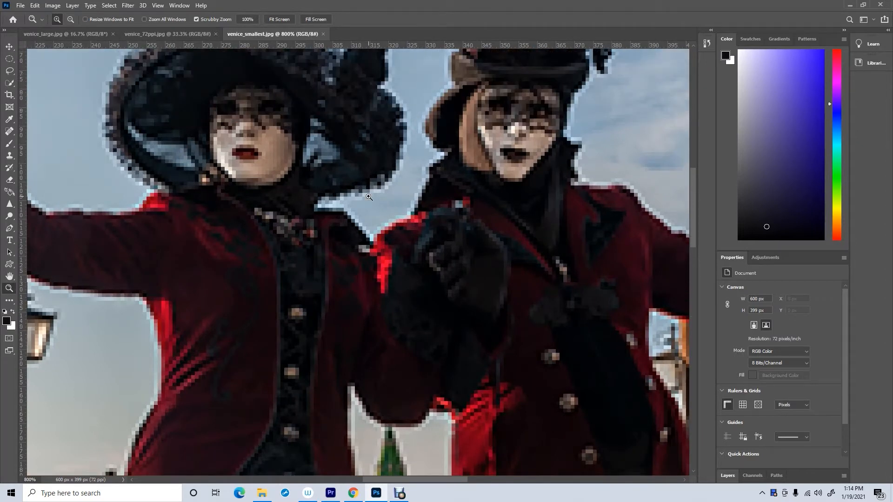
{"action": "left_click", "coordinate": [373, 230]}
{"action": "left_click", "coordinate": [373, 225]}
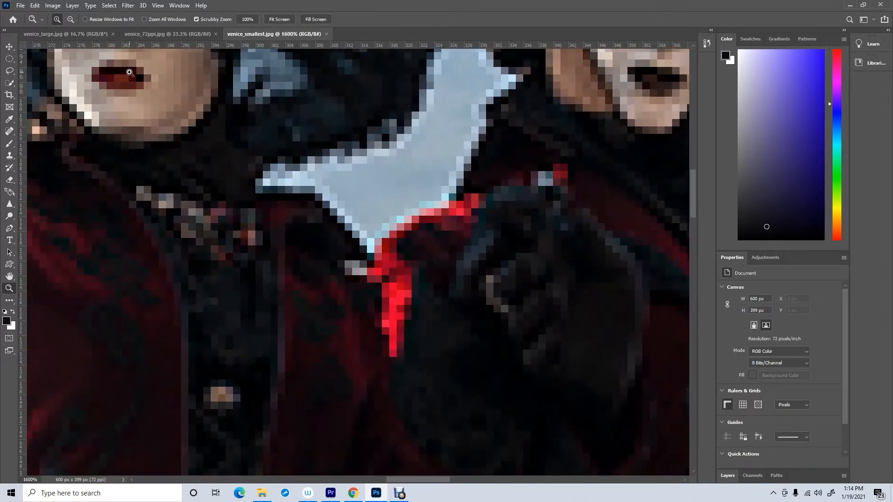
- Switch to venice_large and zoom into the same spot between the figures
{"action": "left_click", "coordinate": [67, 34]}
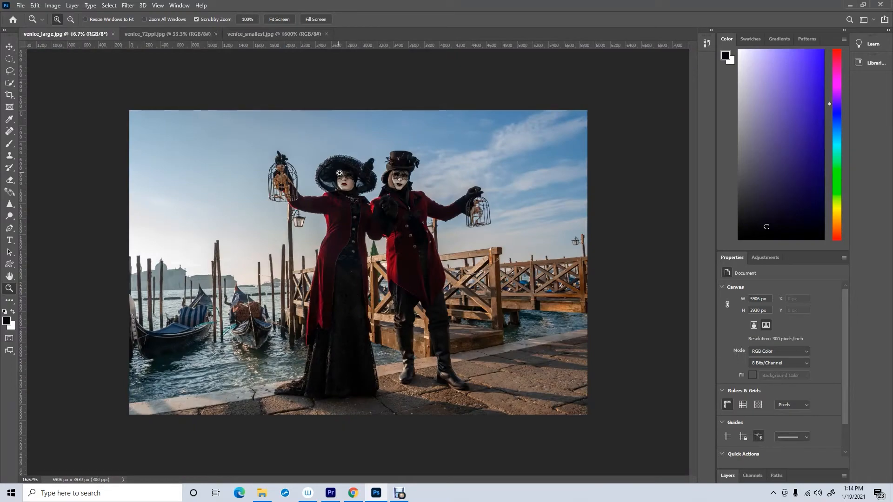
{"action": "left_click", "coordinate": [370, 191]}
{"action": "left_click_drag", "start_coordinate": [370, 191], "coordinate": [344, 298]}
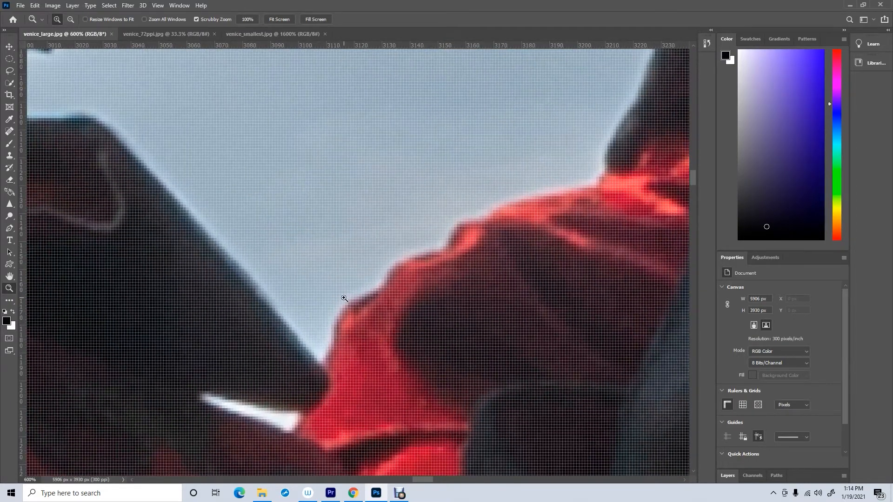
- Turn off Extras in venice_large to hide its pixel grid
{"action": "left_click", "coordinate": [128, 5]}
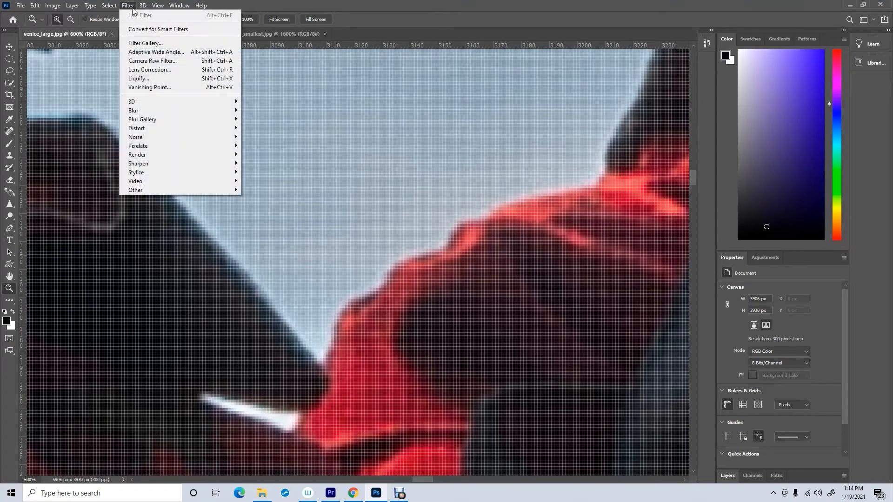
{"action": "mouse_move", "coordinate": [158, 5]}
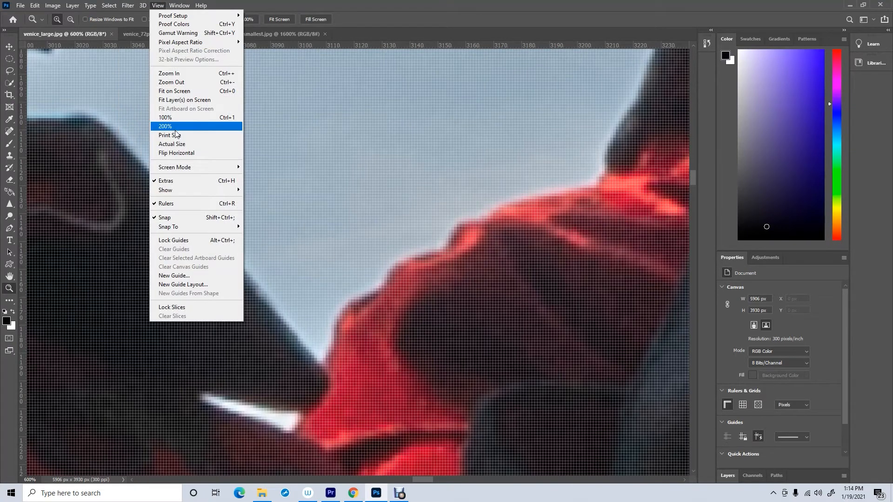
{"action": "left_click", "coordinate": [183, 181]}
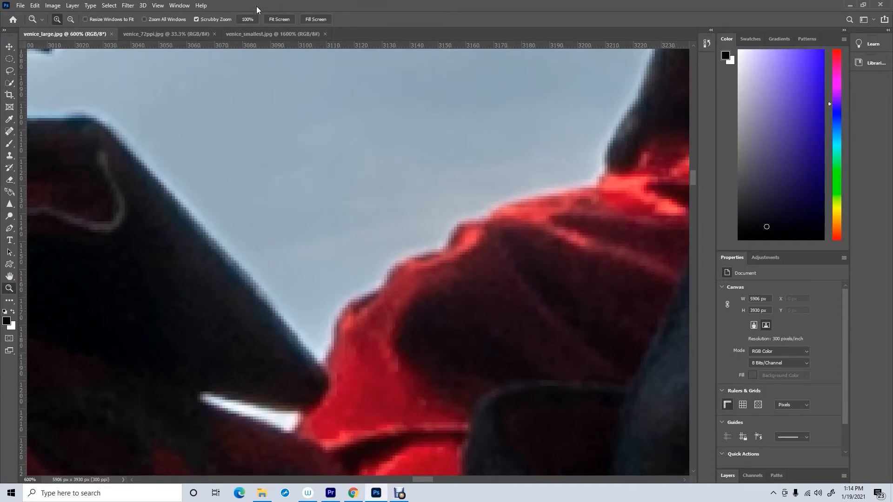
{"action": "left_click_drag", "start_coordinate": [324, 361], "coordinate": [321, 361]}
- Compare venice_smallest with venice_large, zooming deeper into the large image's shoulder edge
{"action": "left_click", "coordinate": [257, 31]}
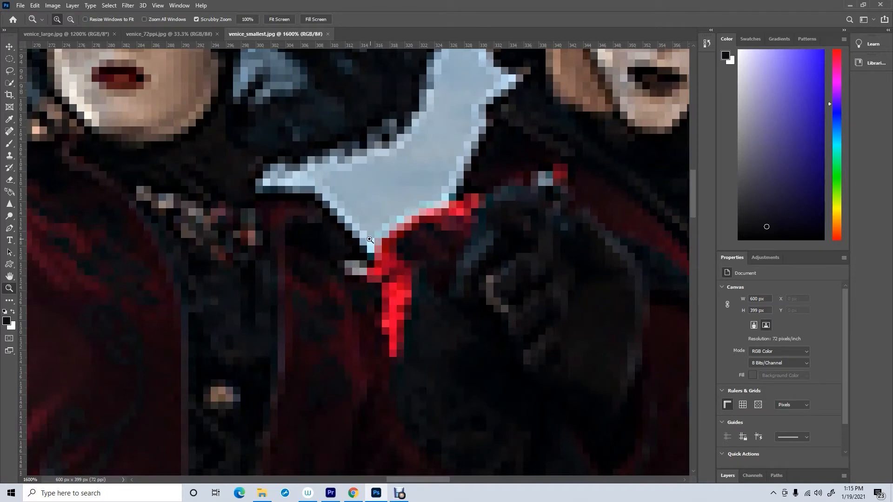
{"action": "left_click", "coordinate": [68, 34]}
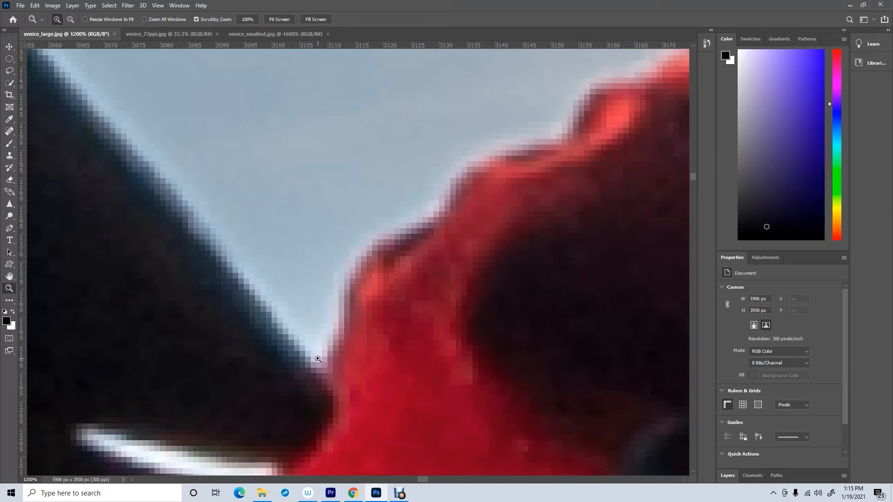
{"action": "left_click", "coordinate": [366, 282]}
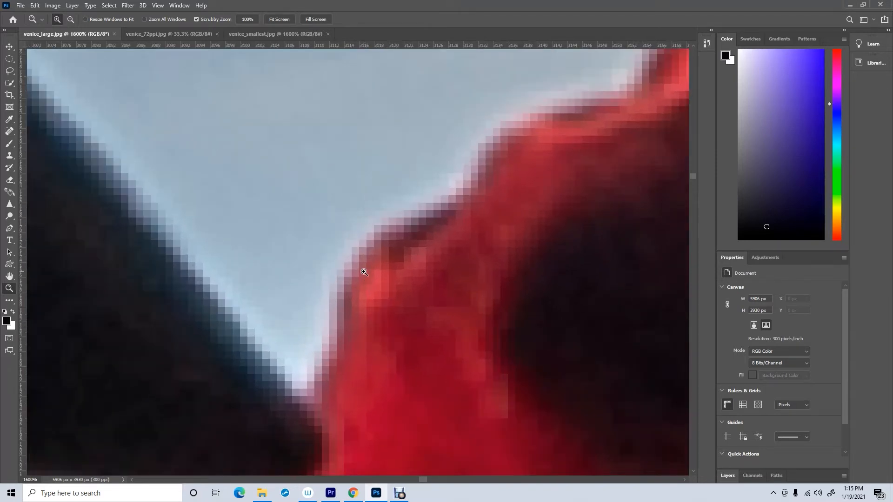
{"action": "left_click", "coordinate": [364, 272]}
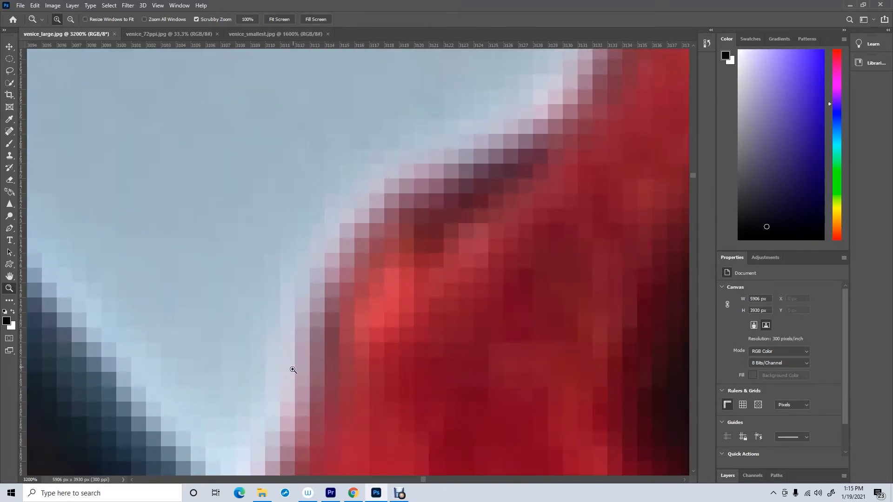
- Switch between the two images again and zoom the large image back out
{"action": "left_click", "coordinate": [238, 37]}
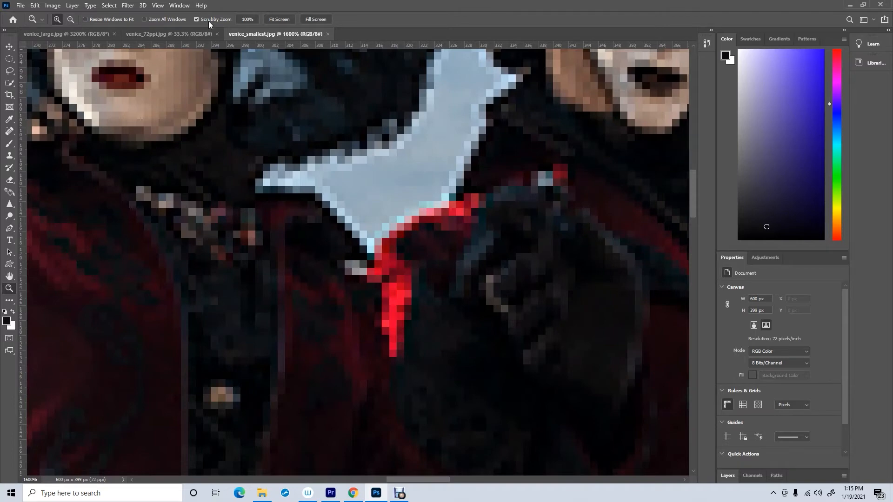
{"action": "left_click", "coordinate": [66, 34]}
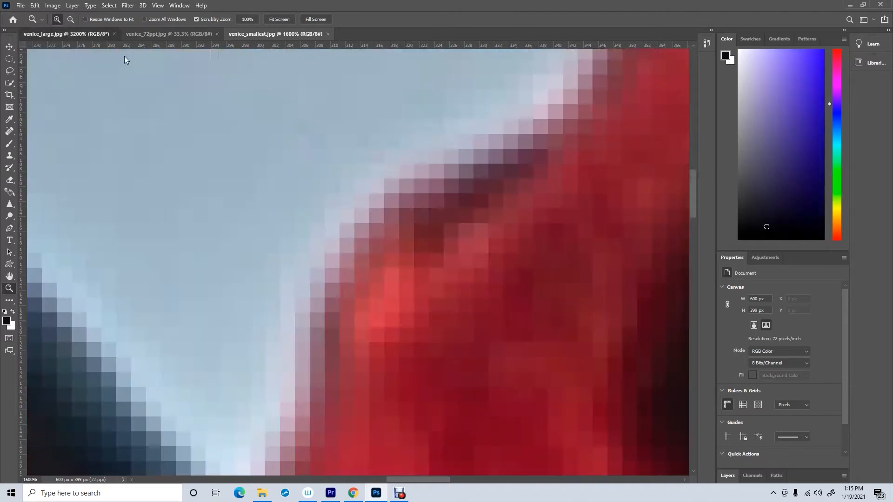
{"action": "left_click", "coordinate": [267, 250], "text": "alt"}
{"action": "left_click", "coordinate": [267, 250], "text": "alt"}
{"action": "left_click", "coordinate": [267, 251], "text": "alt"}
{"action": "left_click", "coordinate": [267, 251], "text": "alt"}
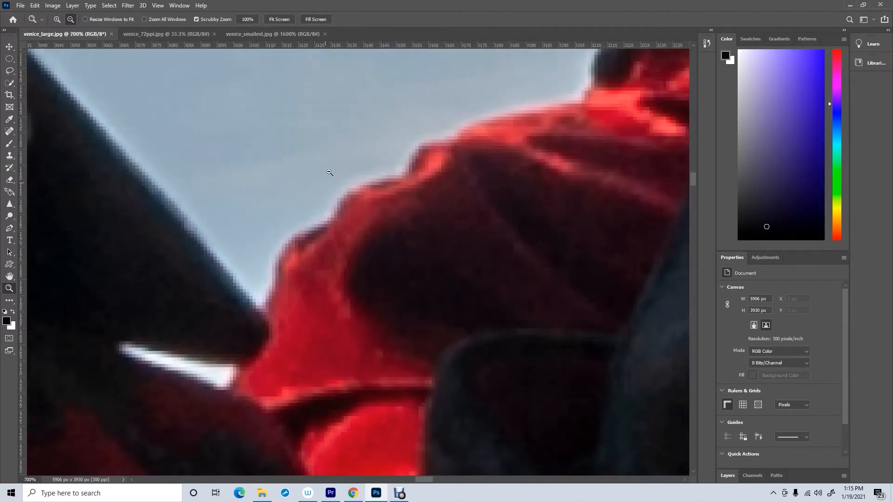
- Flip between venice_smallest and venice_large to compare their pixelation at the zoomed spot
{"action": "left_click", "coordinate": [241, 33]}
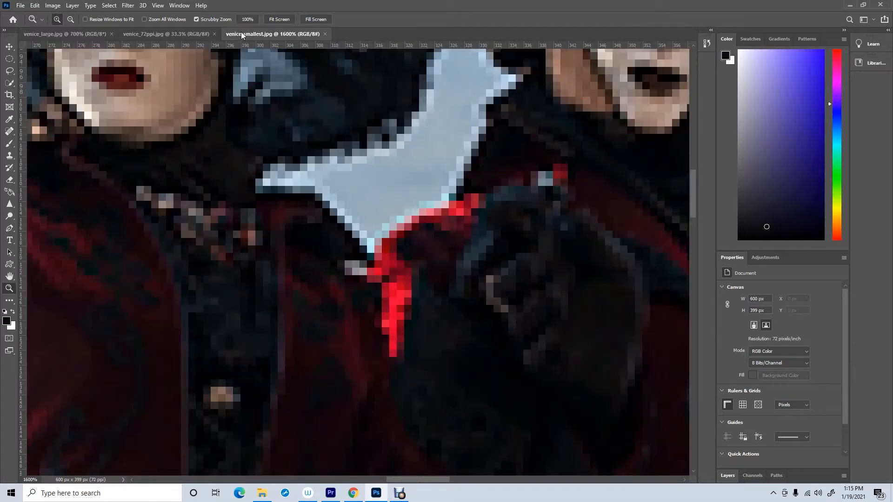
{"action": "left_click", "coordinate": [93, 34]}
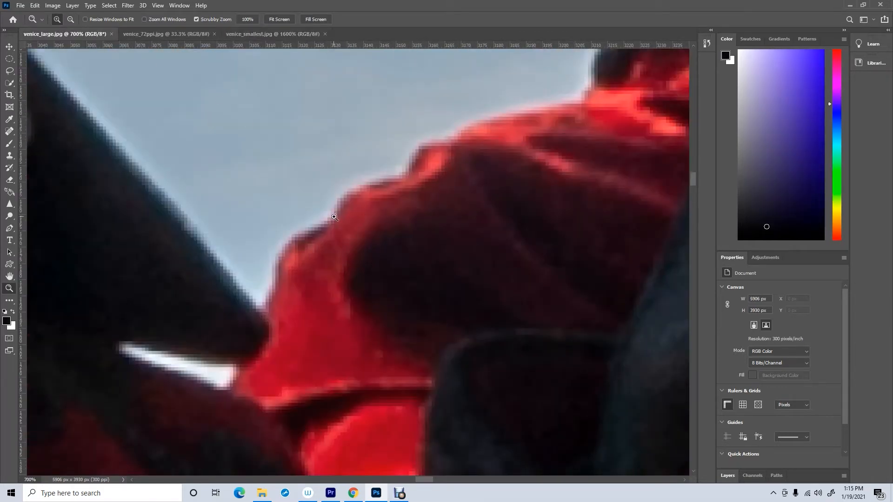
{"action": "left_click", "coordinate": [260, 35]}
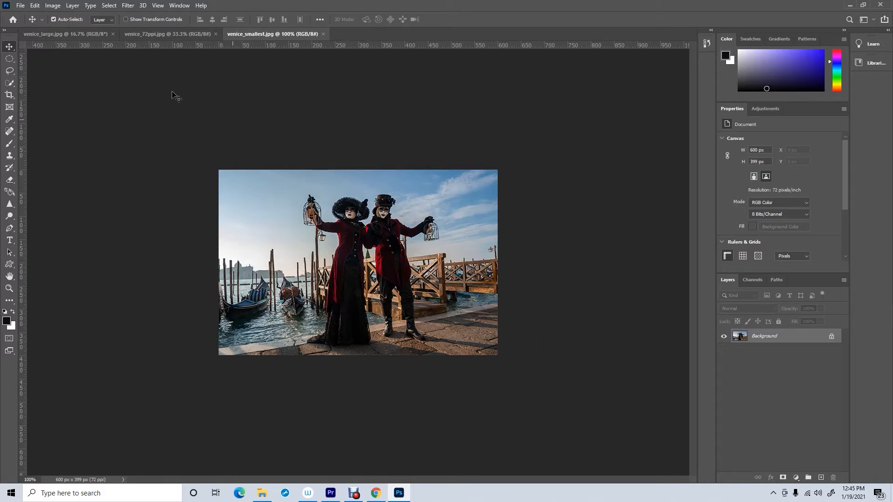
- Open the Image Size dialog for venice_smallest to review its dimensions and resolution, then close it
{"action": "left_click", "coordinate": [54, 8]}
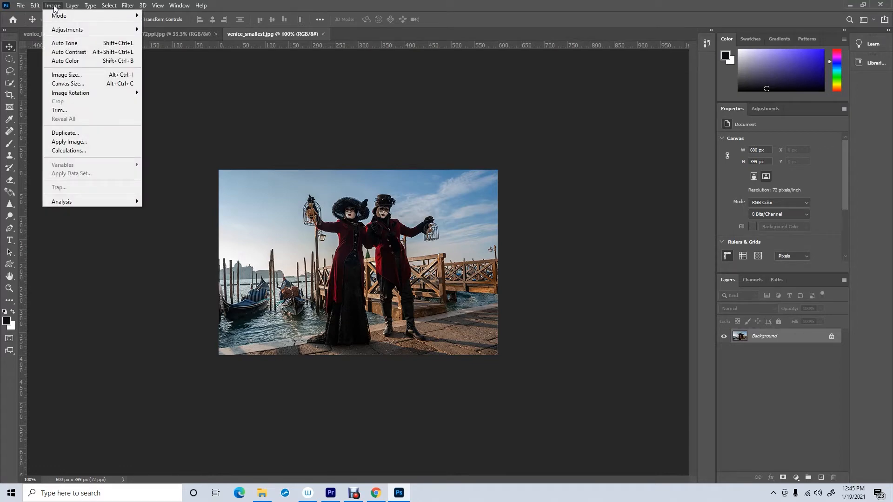
{"action": "left_click", "coordinate": [73, 76]}
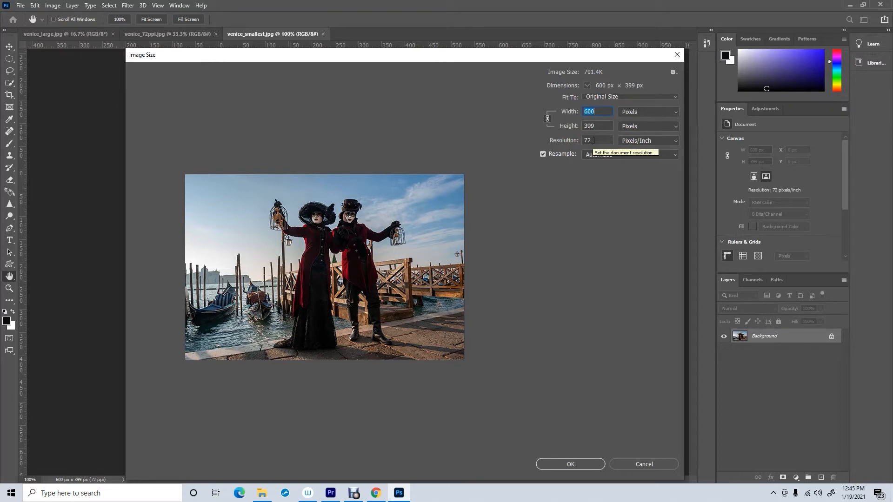
{"action": "left_click", "coordinate": [677, 54]}
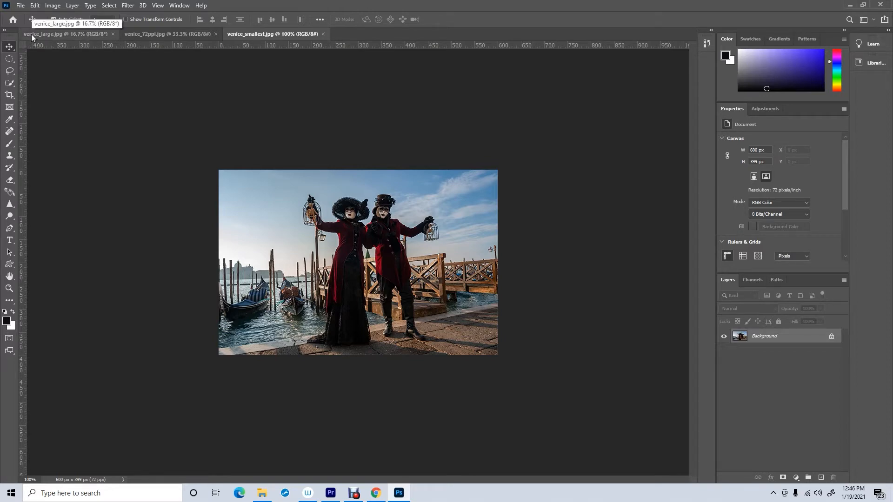
- Switch to venice_large and review its dimensions and resolution in the Image Size dialog, then cancel it
{"action": "left_click", "coordinate": [51, 34]}
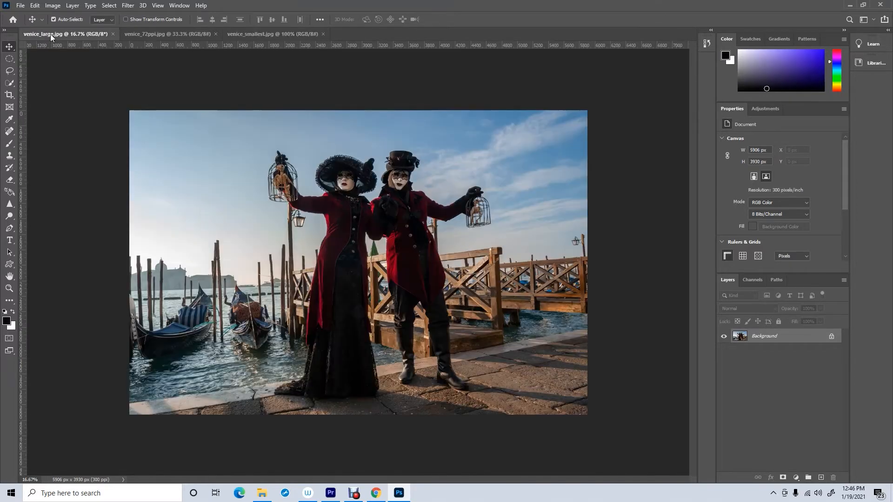
{"action": "left_click", "coordinate": [53, 6]}
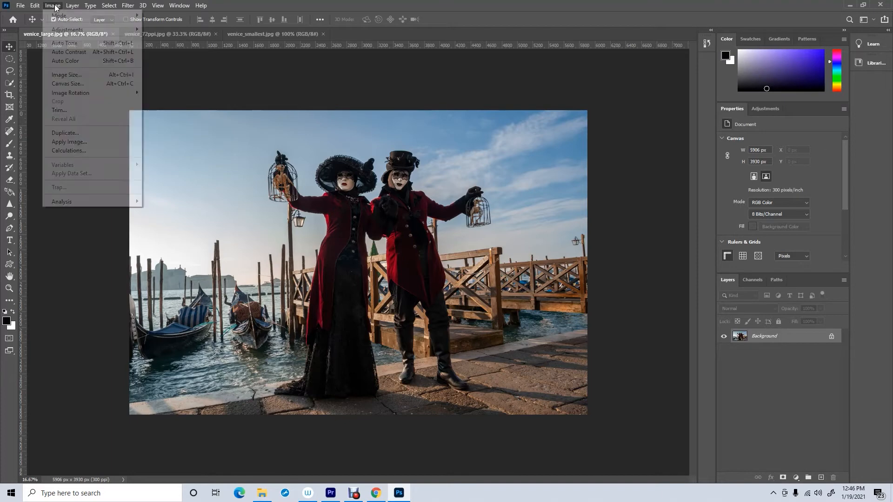
{"action": "left_click", "coordinate": [61, 75]}
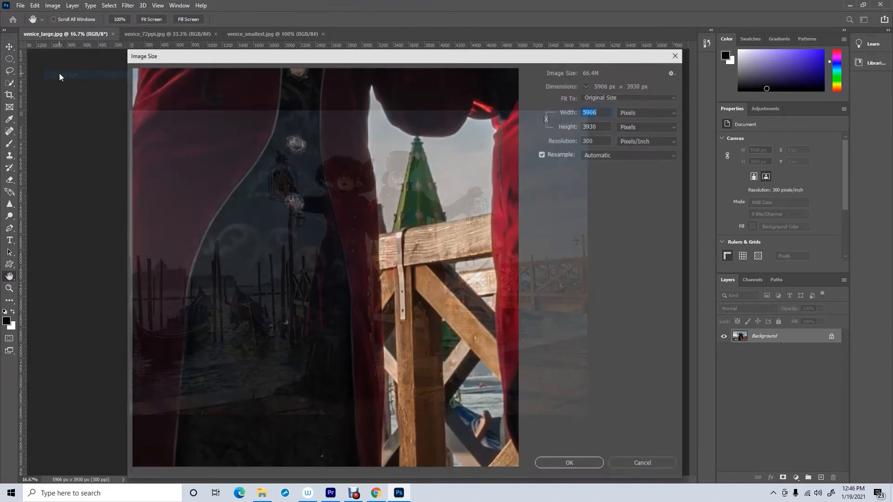
{"action": "left_click", "coordinate": [602, 140]}
{"action": "double_click", "coordinate": [602, 139]}
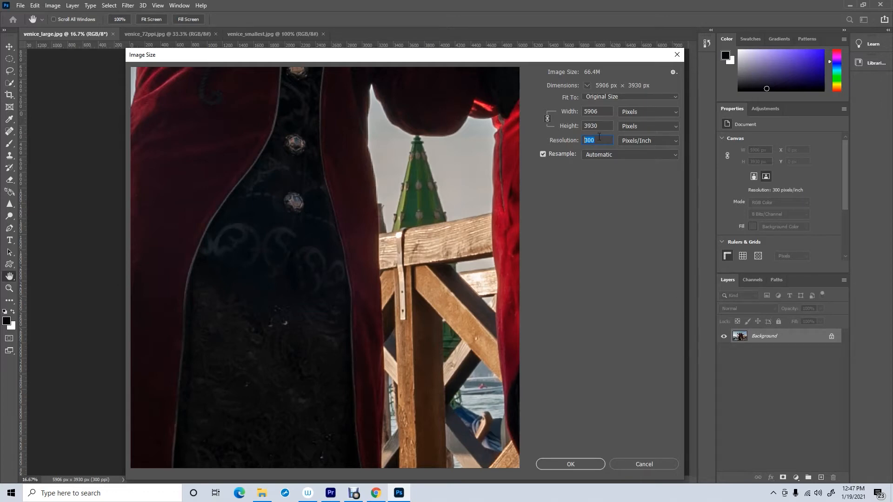
{"action": "left_click", "coordinate": [642, 465]}
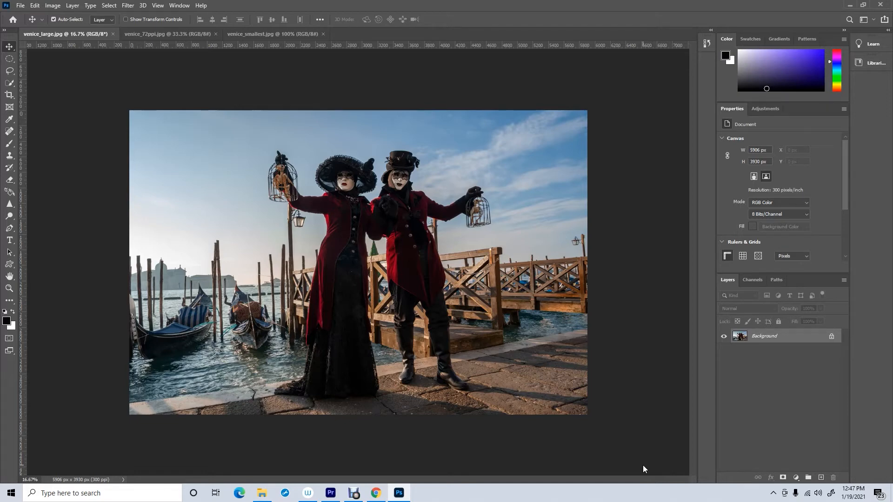
- Switch to venice_72ppi and review its dimensions and resolution in the Image Size dialog, then cancel it
{"action": "left_click", "coordinate": [171, 34]}
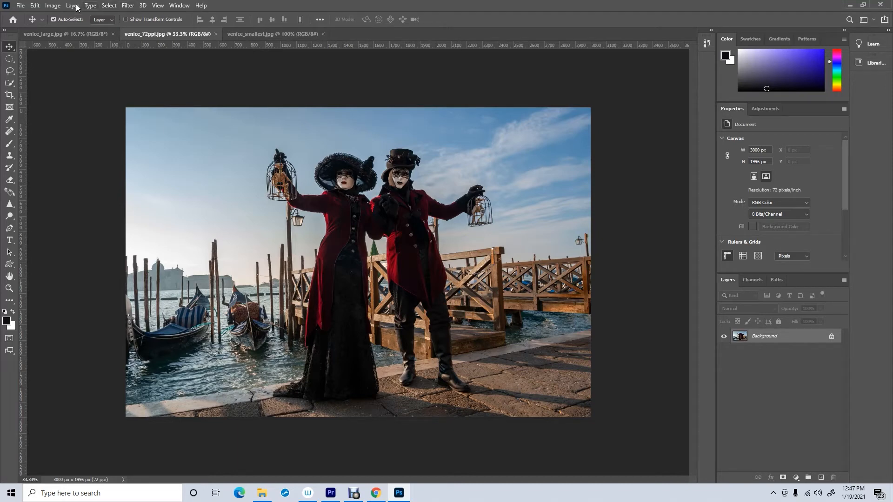
{"action": "left_click", "coordinate": [58, 7]}
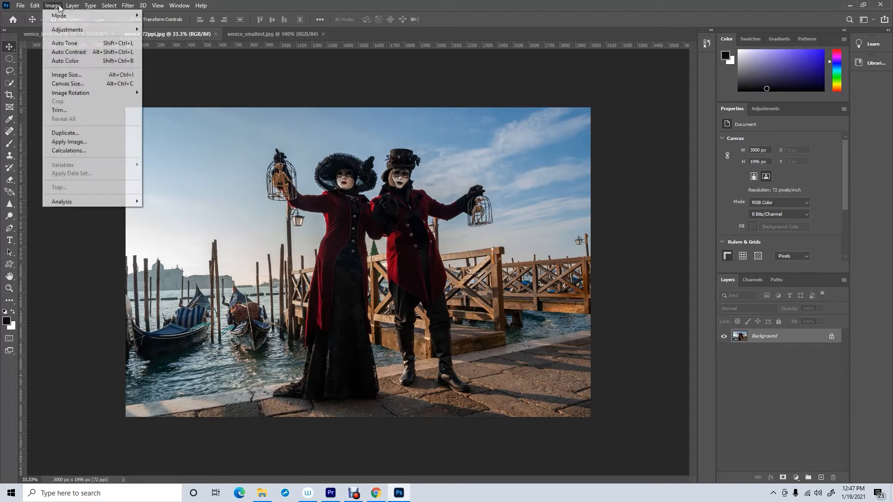
{"action": "left_click", "coordinate": [74, 75]}
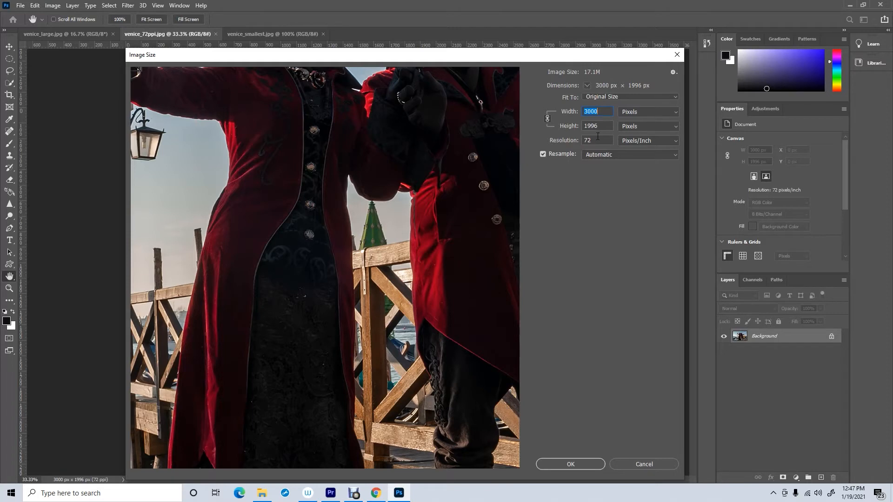
{"action": "left_click", "coordinate": [563, 139]}
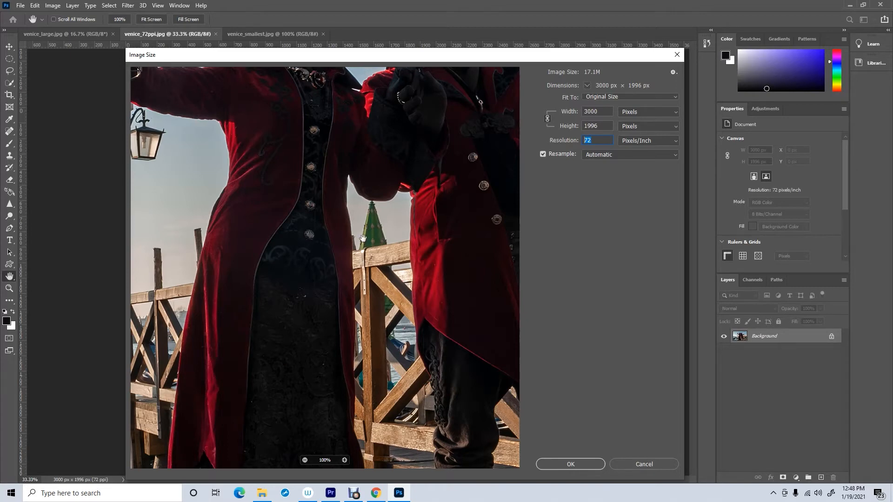
{"action": "left_click", "coordinate": [639, 464]}
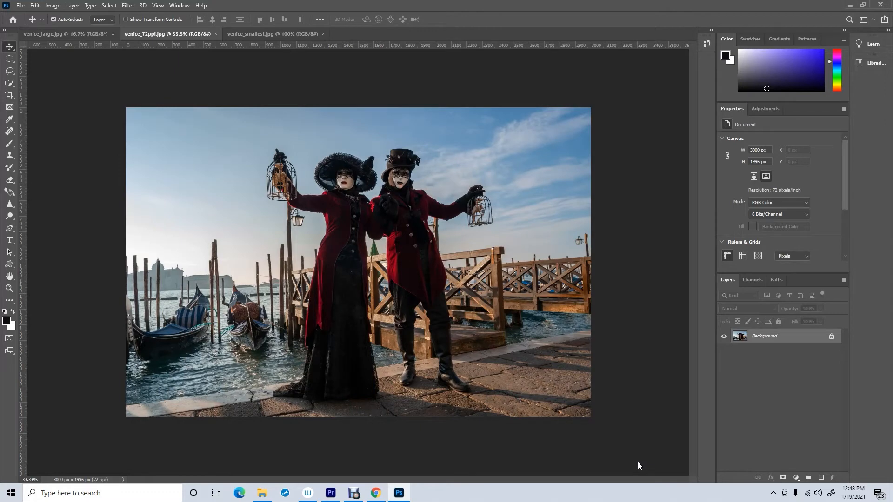
- Examine the 29.7 x 21 cm preset in the New Document dialog with its width in Inches and Centimeters, then close it
{"action": "left_click", "coordinate": [21, 6]}
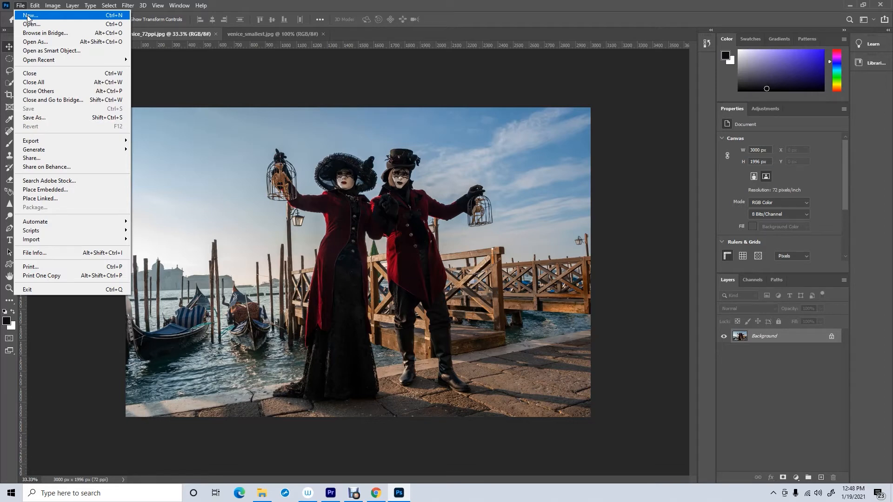
{"action": "left_click", "coordinate": [28, 16]}
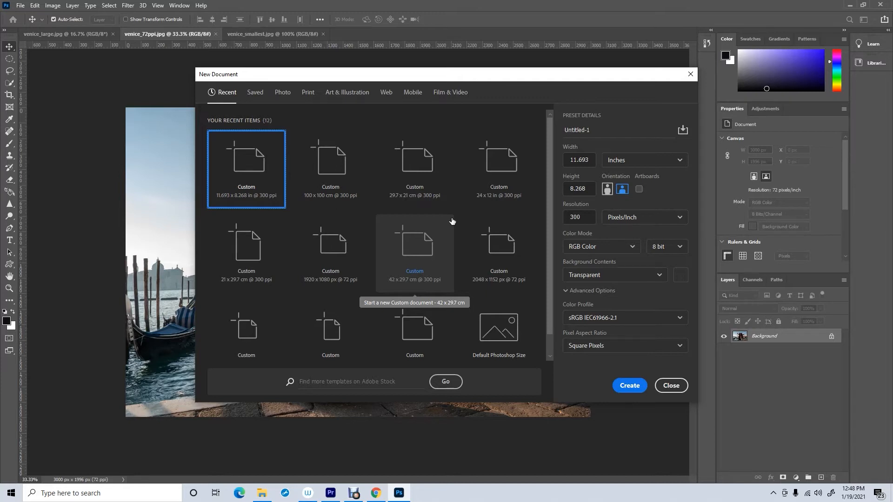
{"action": "left_click", "coordinate": [421, 162]}
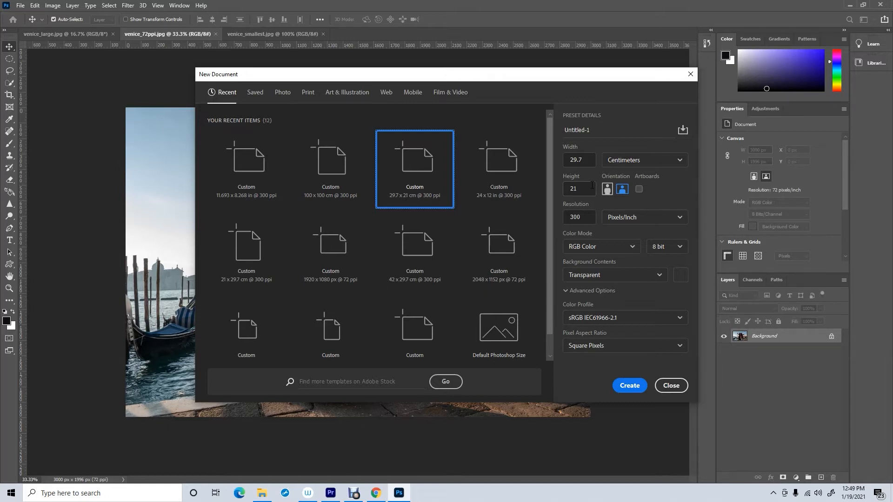
{"action": "left_click", "coordinate": [678, 160]}
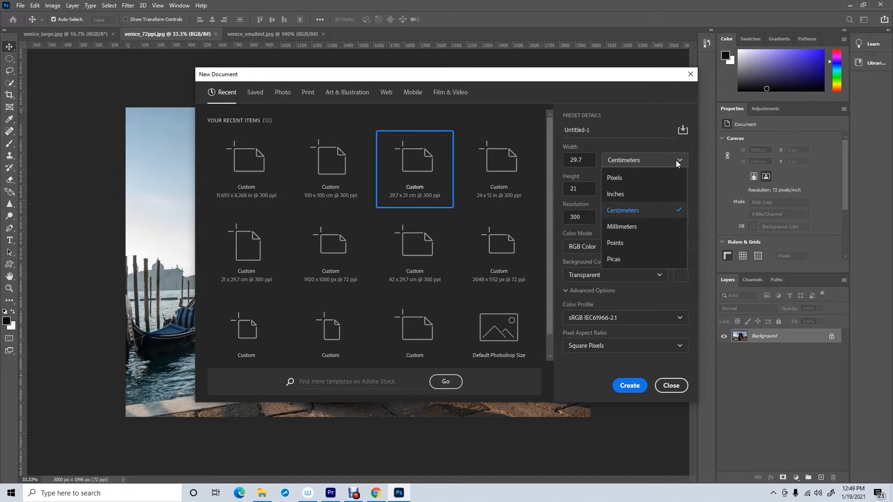
{"action": "left_click", "coordinate": [619, 195]}
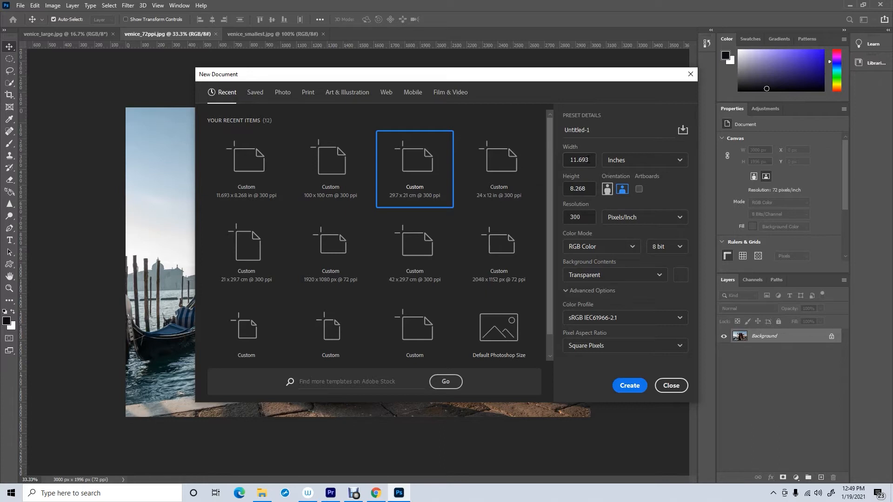
{"action": "left_click", "coordinate": [673, 161]}
{"action": "left_click", "coordinate": [624, 211]}
{"action": "left_click", "coordinate": [671, 386]}
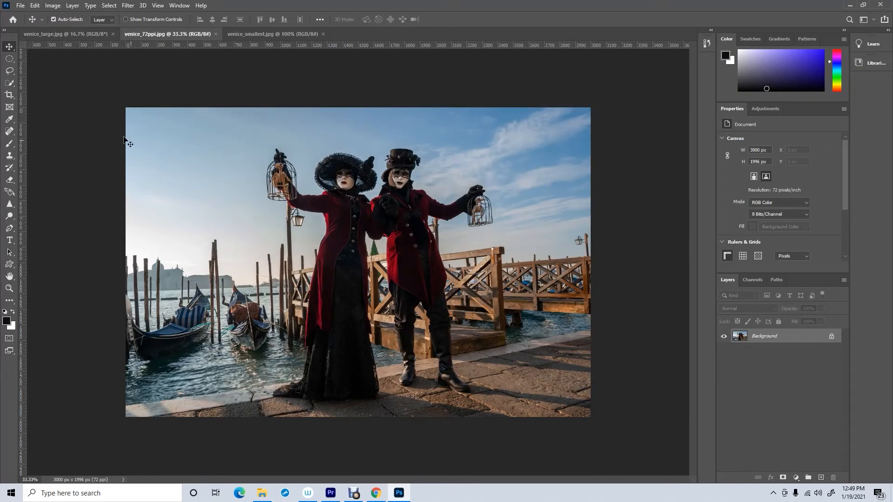
{"action": "left_click", "coordinate": [21, 5]}
{"action": "left_click", "coordinate": [29, 25]}
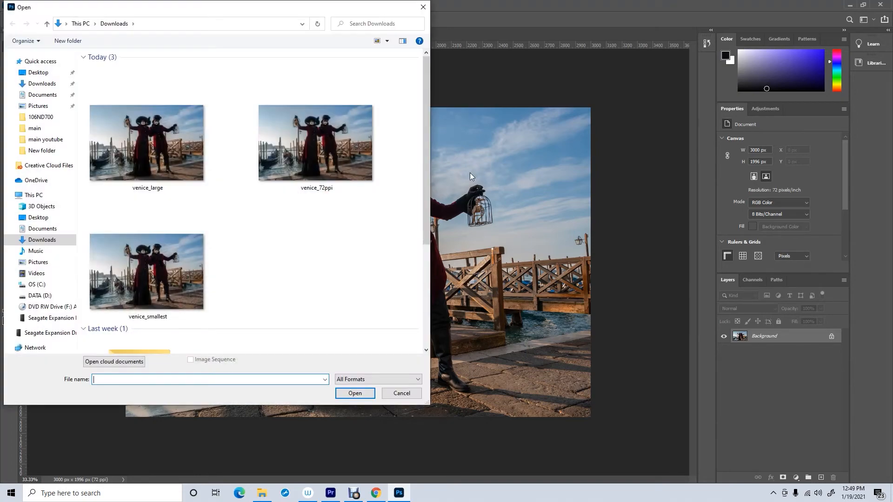
{"action": "left_click", "coordinate": [393, 393]}
- Create a new document from the 29.7 x 21 cm at 300 ppi preset
{"action": "left_click", "coordinate": [20, 6]}
{"action": "left_click", "coordinate": [30, 17]}
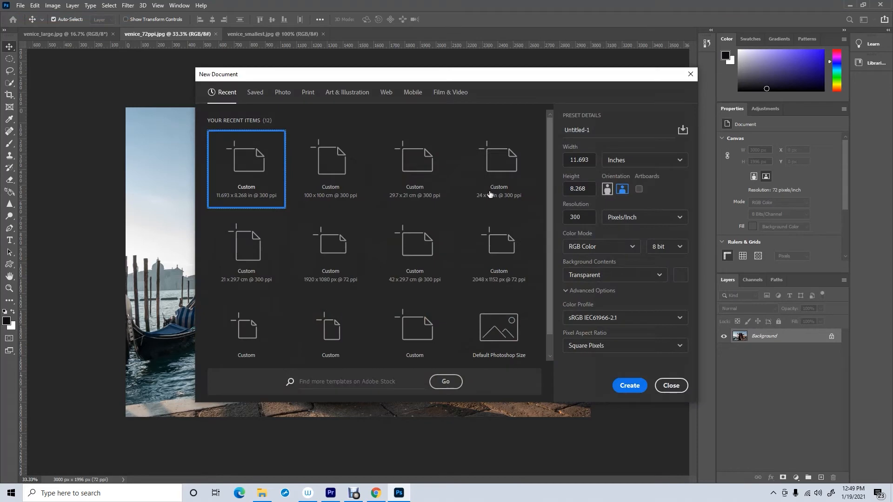
{"action": "left_click", "coordinate": [414, 165]}
{"action": "left_click", "coordinate": [629, 386]}
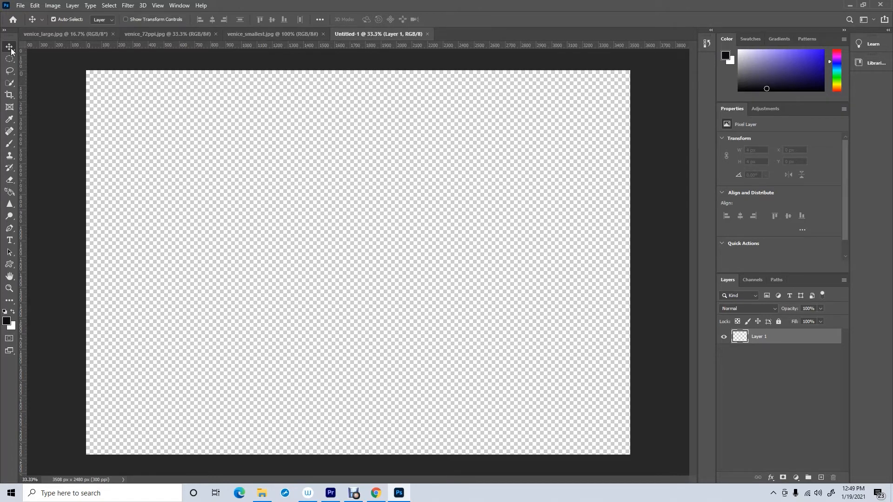
- Float the new document's window and drag venice_smallest into it as a new layer
{"action": "left_click_drag", "start_coordinate": [370, 34], "coordinate": [449, 232]}
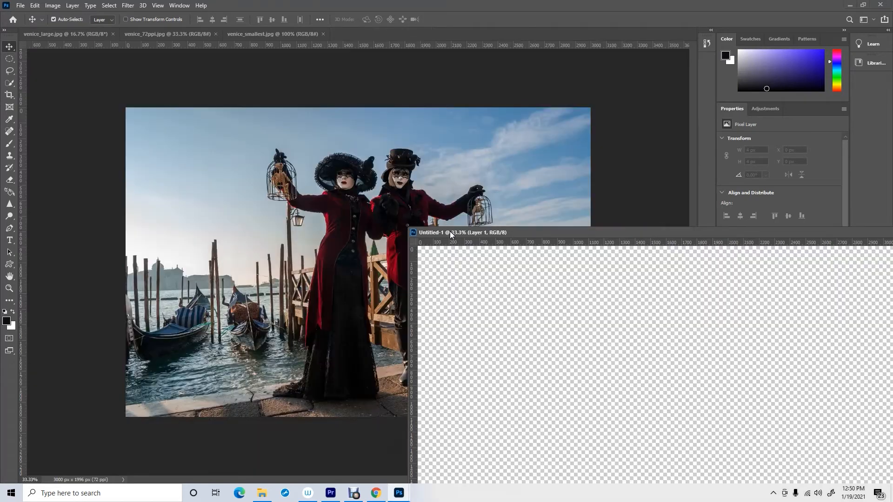
{"action": "left_click_drag", "start_coordinate": [512, 235], "coordinate": [474, 132]}
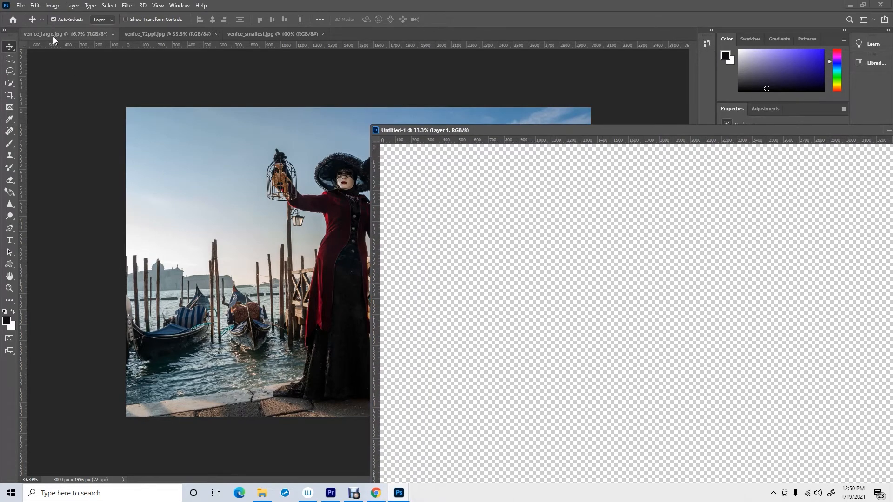
{"action": "left_click", "coordinate": [249, 34]}
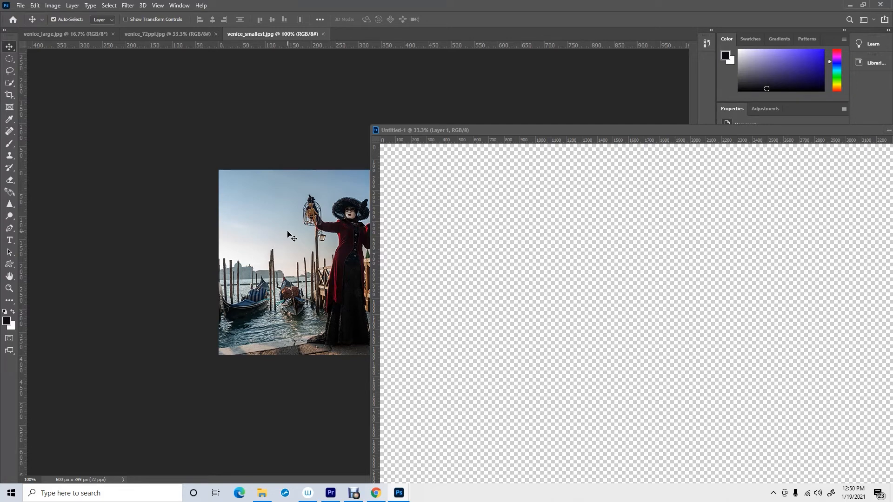
{"action": "left_click_drag", "start_coordinate": [288, 235], "coordinate": [426, 178]}
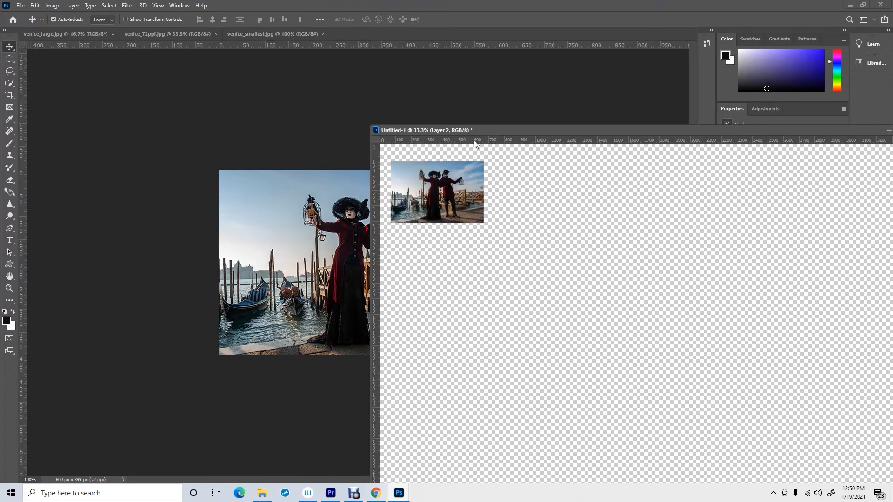
- Drag venice_72ppi into the new document as a new layer and position it near the top-left corner
{"action": "left_click_drag", "start_coordinate": [478, 129], "coordinate": [308, 77]}
{"action": "left_click", "coordinate": [11, 287]}
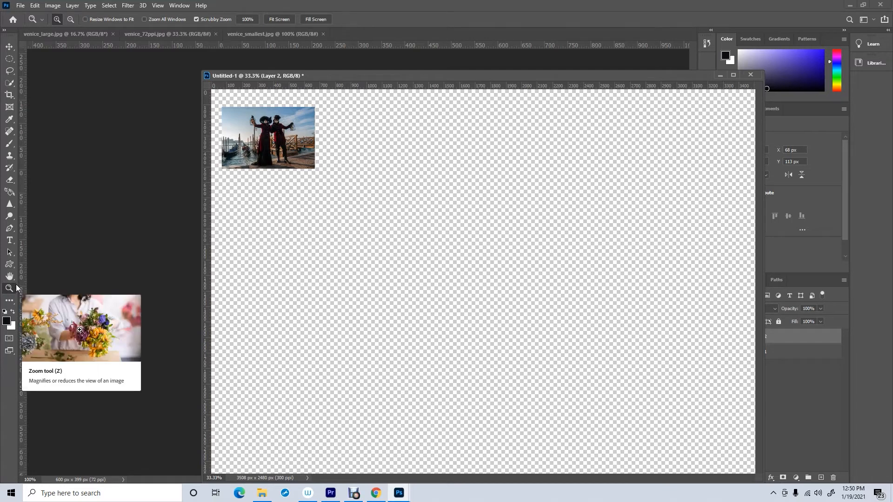
{"action": "left_click", "coordinate": [401, 274], "text": "alt"}
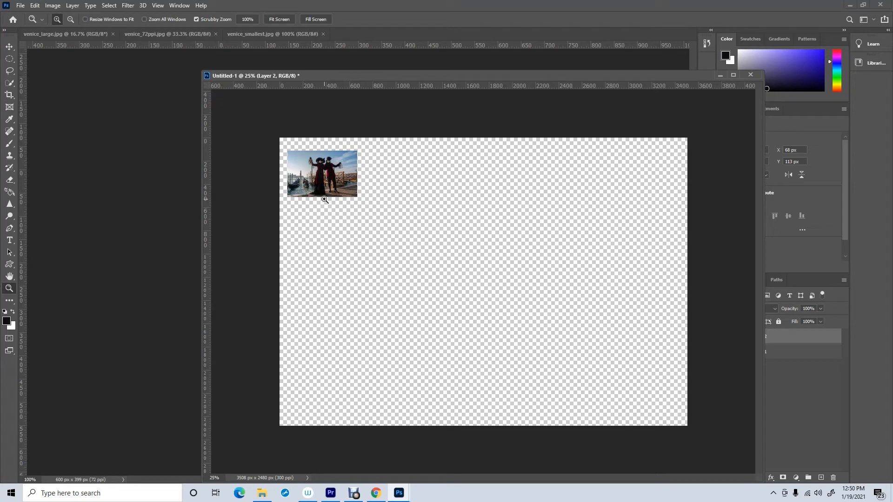
{"action": "left_click_drag", "start_coordinate": [327, 75], "coordinate": [406, 86]}
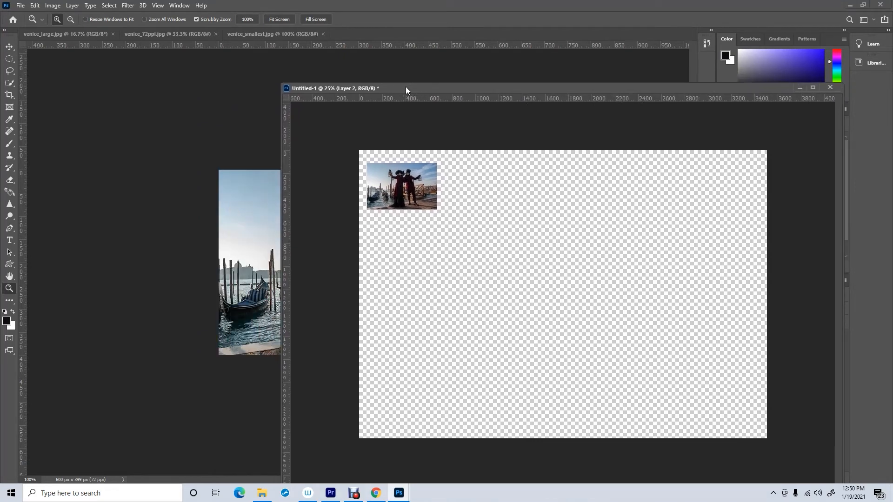
{"action": "left_click", "coordinate": [159, 34]}
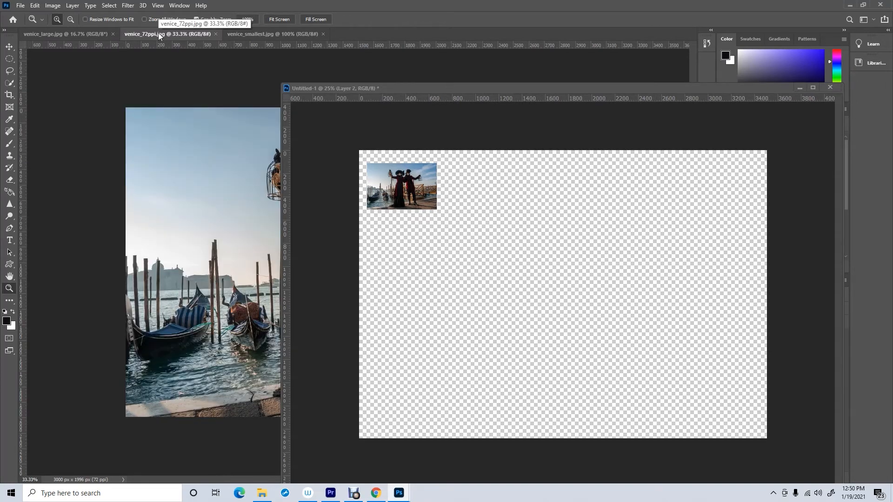
{"action": "left_click", "coordinate": [8, 47]}
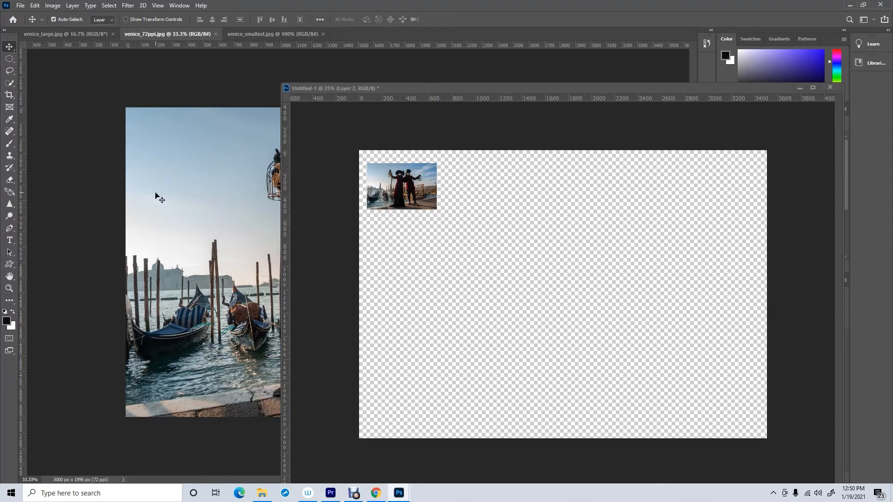
{"action": "left_click_drag", "start_coordinate": [156, 195], "coordinate": [447, 233]}
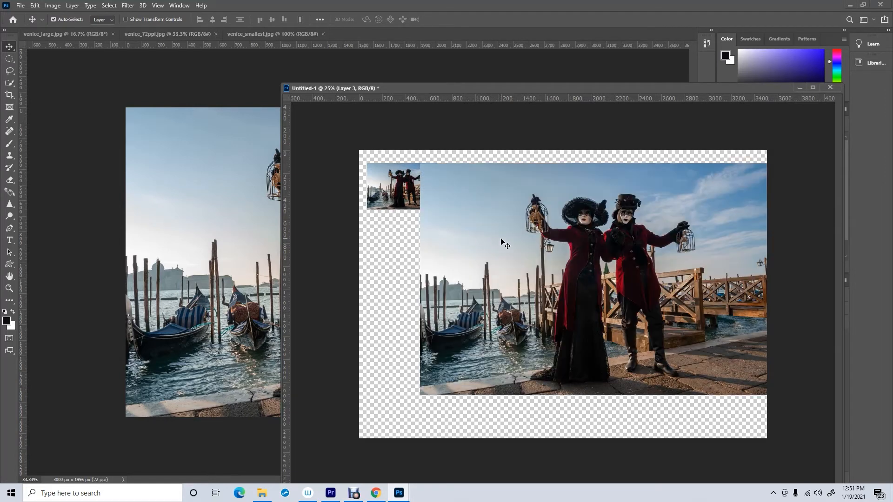
{"action": "left_click_drag", "start_coordinate": [653, 246], "coordinate": [616, 257]}
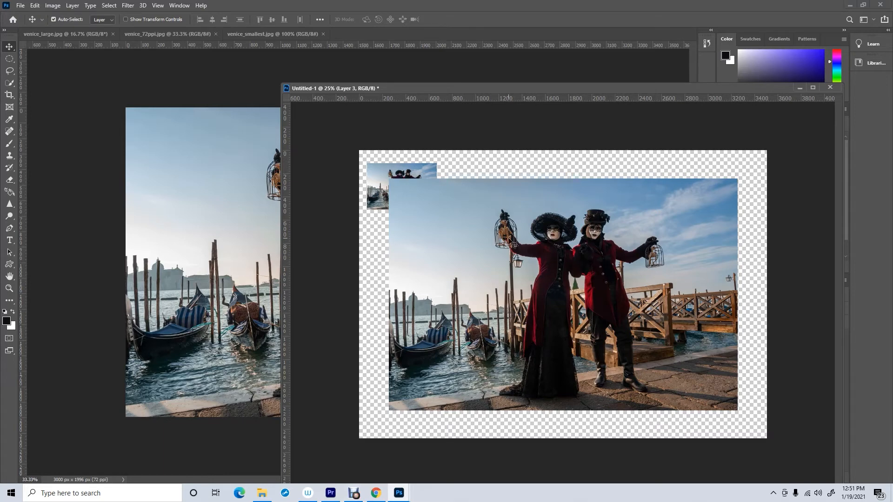
- Switch to venice_large and check its dimensions and resolution in the Image Size dialog, then cancel it
{"action": "left_click", "coordinate": [68, 34]}
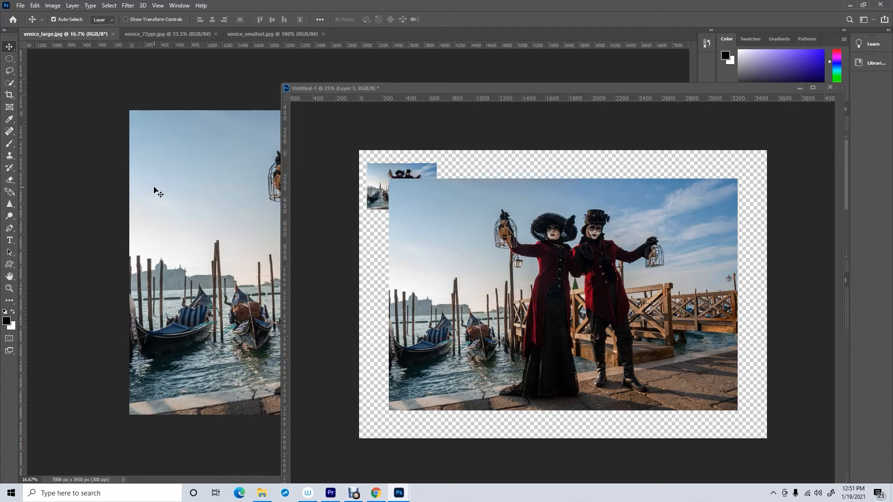
{"action": "left_click", "coordinate": [48, 6]}
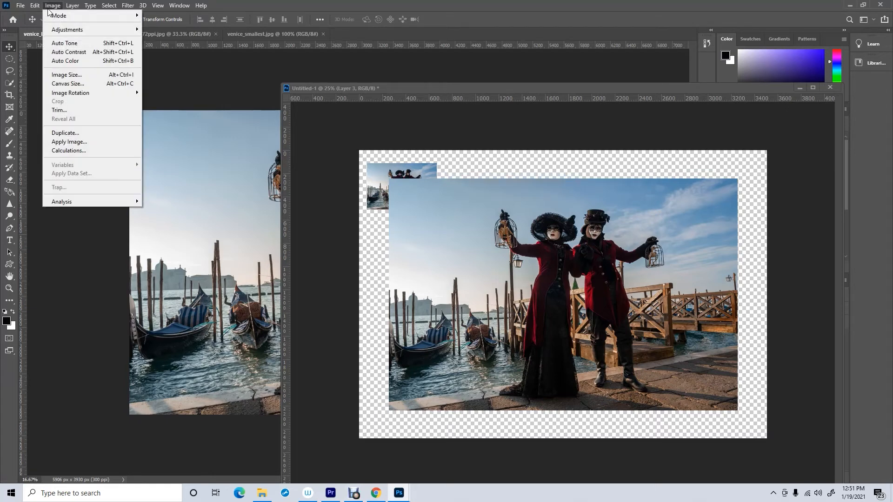
{"action": "left_click", "coordinate": [64, 77]}
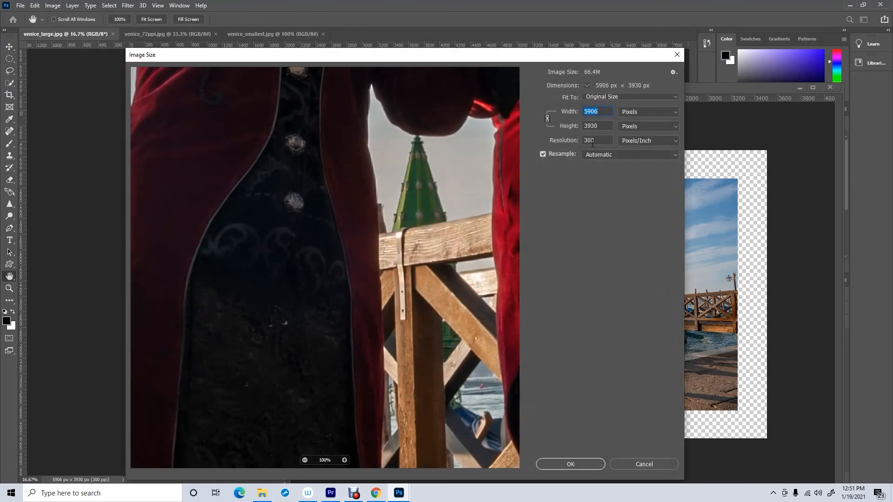
{"action": "left_click", "coordinate": [605, 138]}
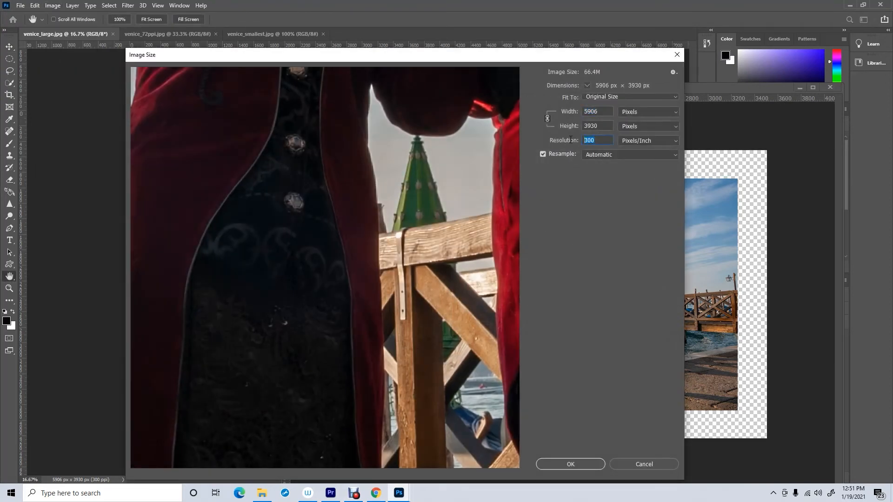
{"action": "key", "text": "Escape"}
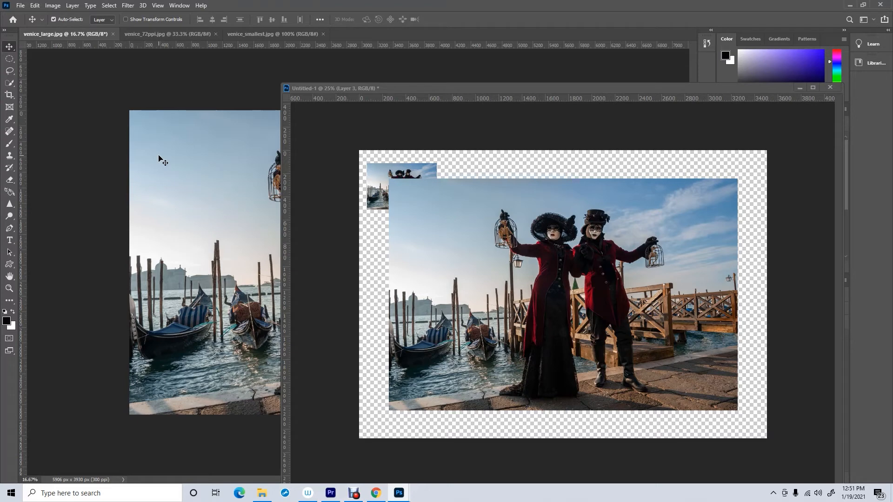
- Drag venice_large into the new document as a new layer and reposition it to fill the canvas
{"action": "left_click_drag", "start_coordinate": [159, 159], "coordinate": [209, 175]}
{"action": "left_click_drag", "start_coordinate": [342, 207], "coordinate": [476, 236]}
{"action": "left_click_drag", "start_coordinate": [709, 277], "coordinate": [653, 259]}
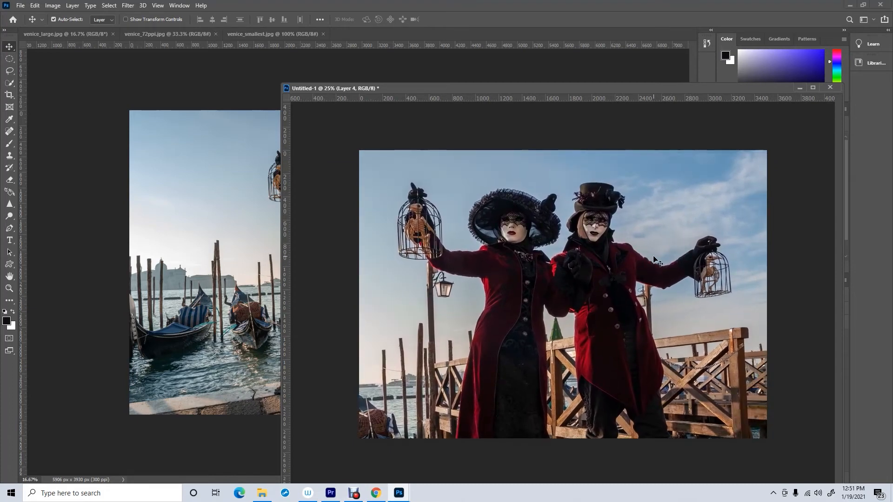
{"action": "left_click_drag", "start_coordinate": [567, 87], "coordinate": [364, 76]}
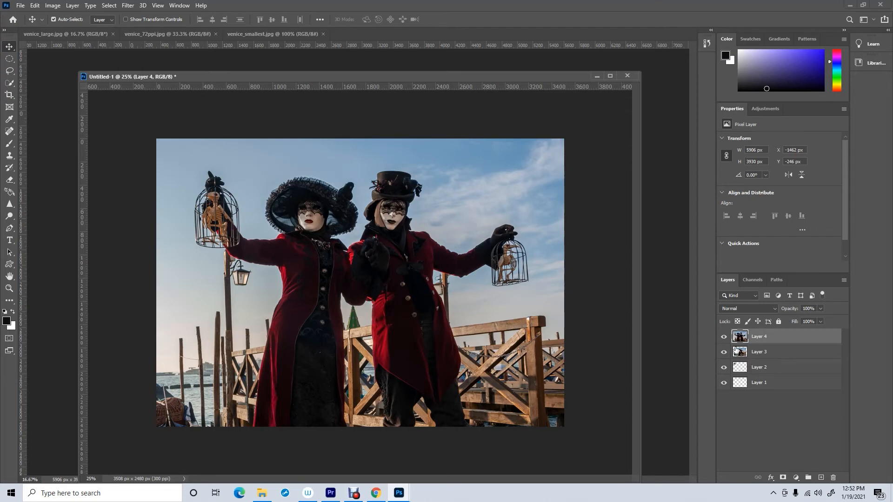
- Toggle the visibility of the pasted layers off and back on to compare the image sizes
{"action": "left_click", "coordinate": [723, 338]}
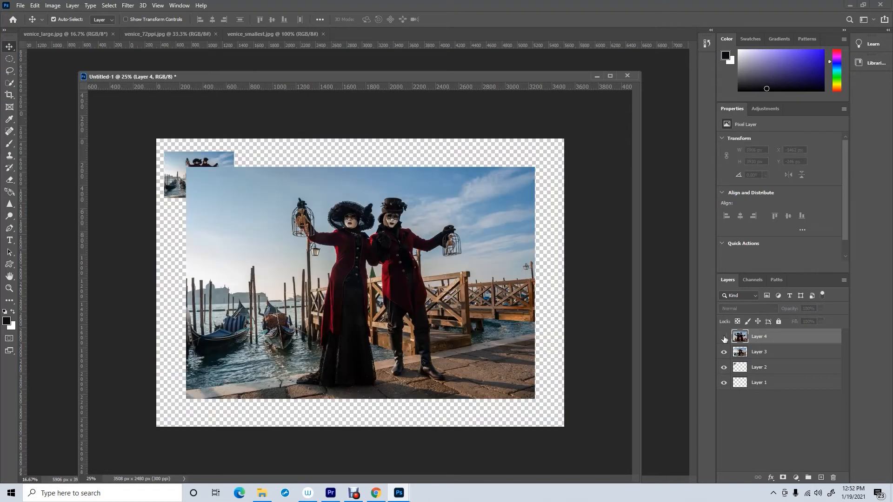
{"action": "left_click", "coordinate": [723, 353]}
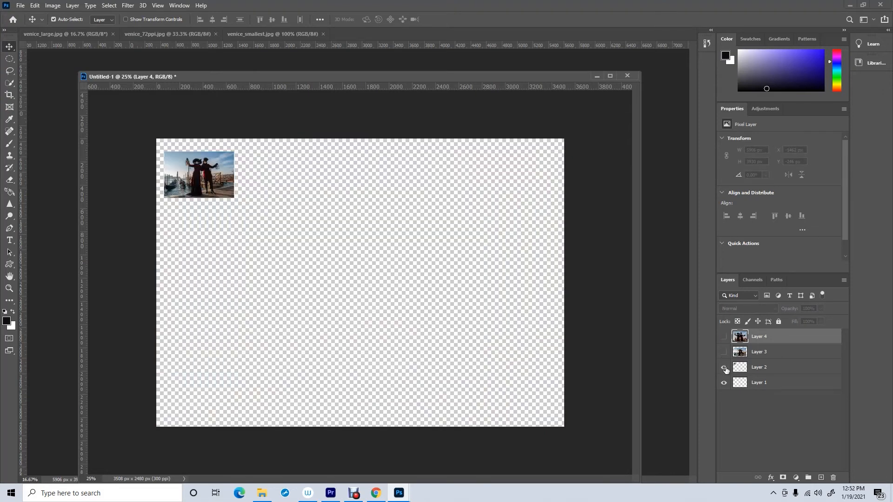
{"action": "left_click", "coordinate": [724, 368]}
{"action": "left_click", "coordinate": [724, 367]}
{"action": "left_click", "coordinate": [724, 352]}
{"action": "left_click", "coordinate": [724, 337]}
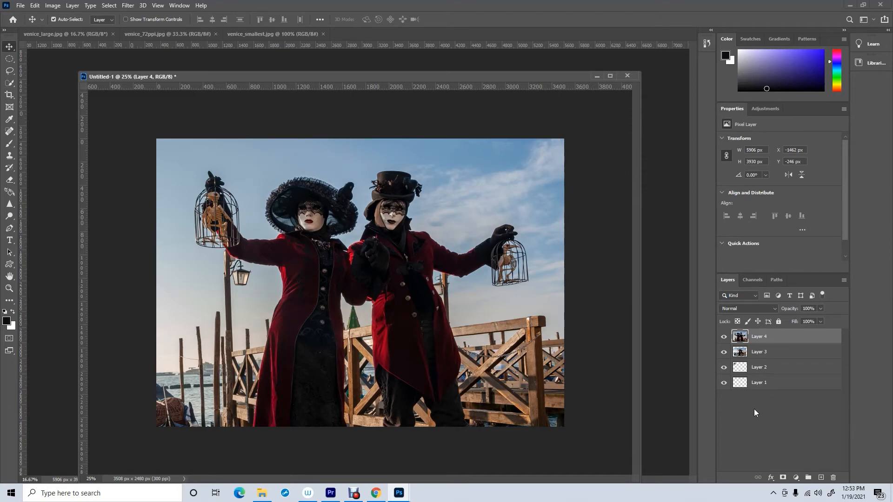
- Save the document as venice in Photoshop format with Maximize Compatibility enabled
{"action": "left_click", "coordinate": [20, 6]}
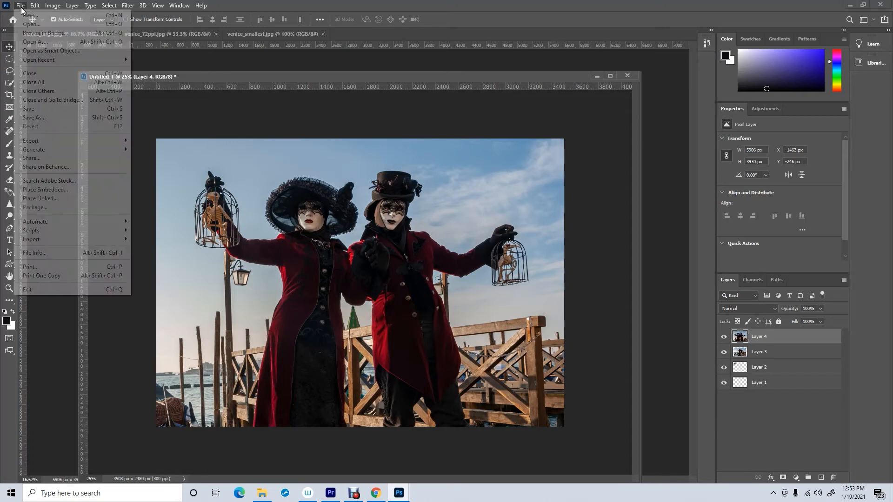
{"action": "left_click", "coordinate": [41, 118]}
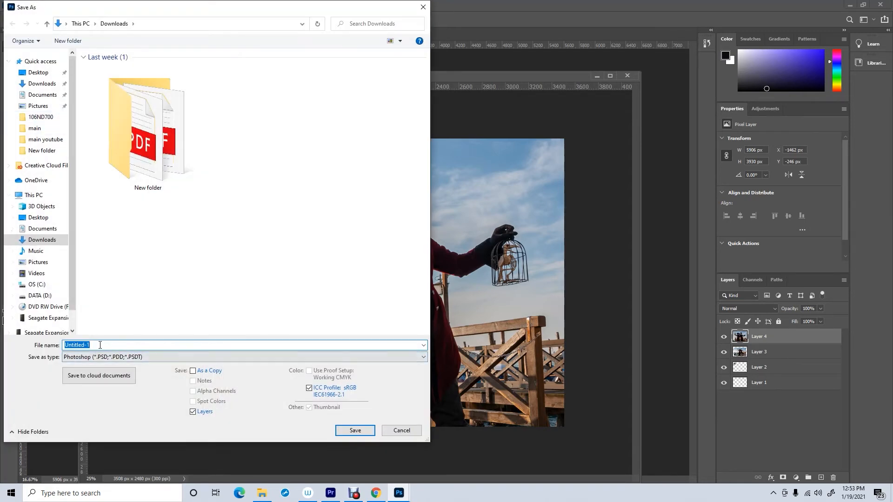
{"action": "type", "text": "venice"}
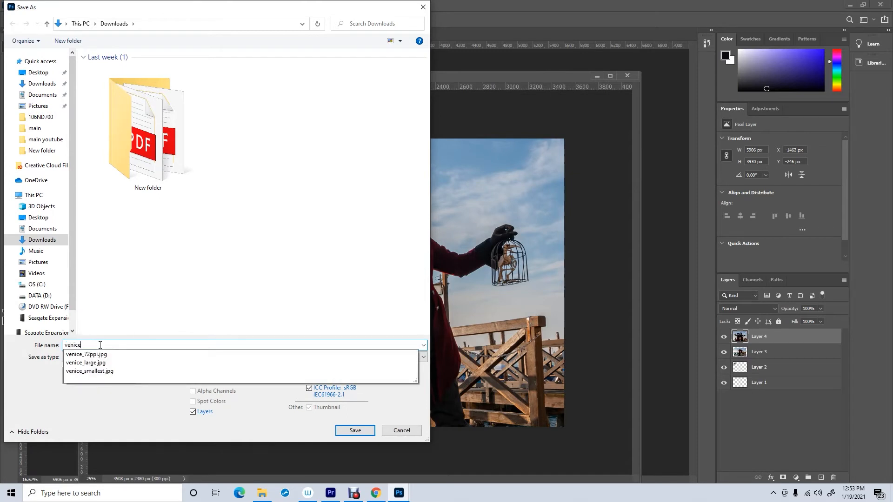
{"action": "left_click", "coordinate": [163, 324]}
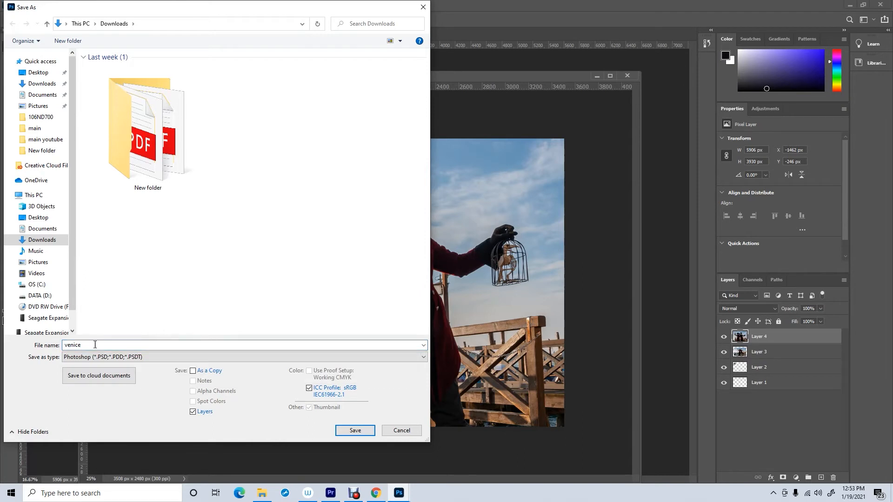
{"action": "left_click", "coordinate": [424, 359]}
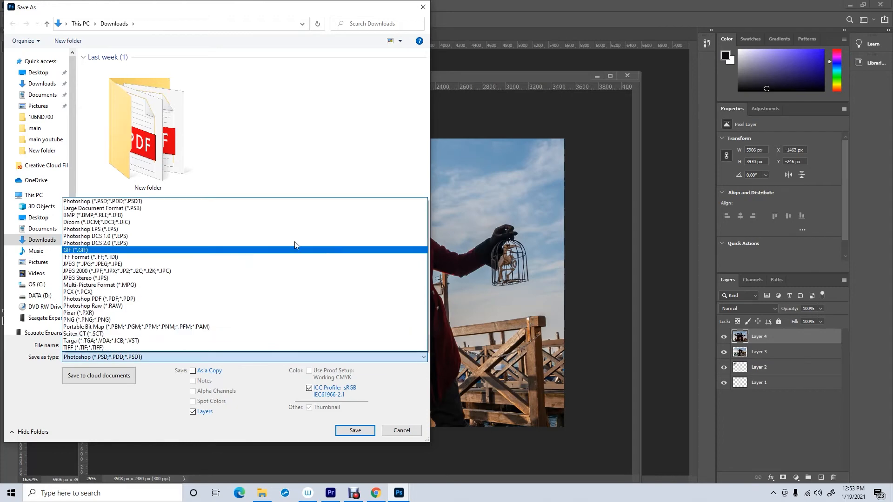
{"action": "left_click", "coordinate": [152, 203]}
{"action": "left_click", "coordinate": [354, 434]}
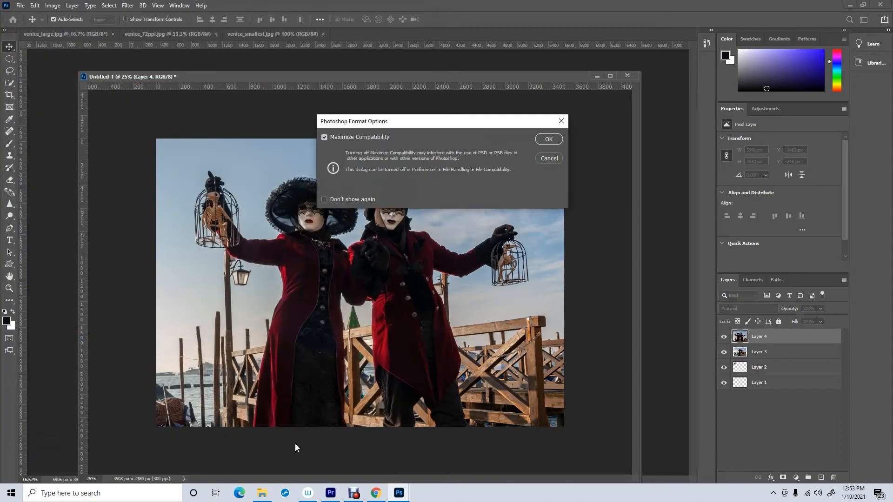
{"action": "left_click", "coordinate": [549, 139]}
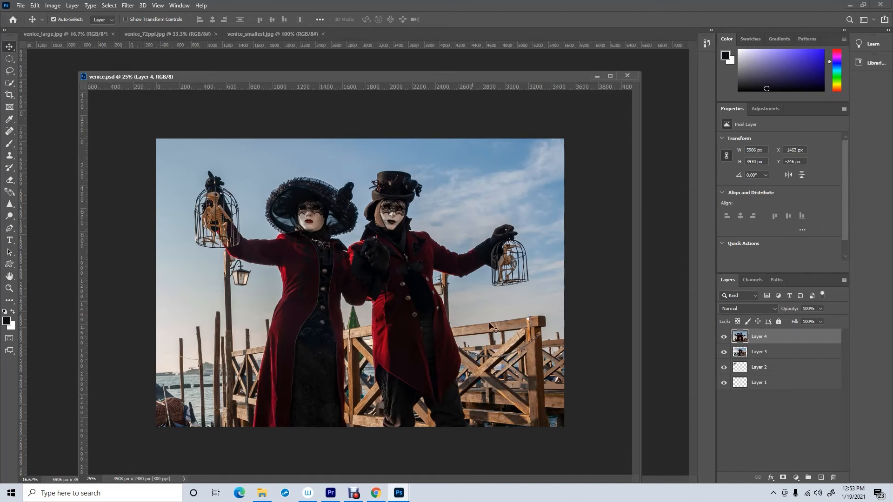
- Save a copy of the document as venice in JPEG format at quality 12 Maximum
{"action": "left_click", "coordinate": [19, 5]}
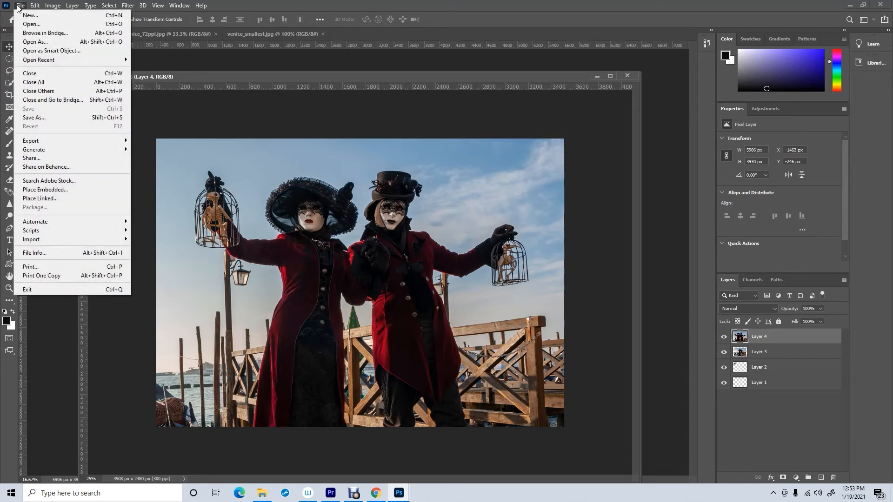
{"action": "left_click", "coordinate": [33, 117]}
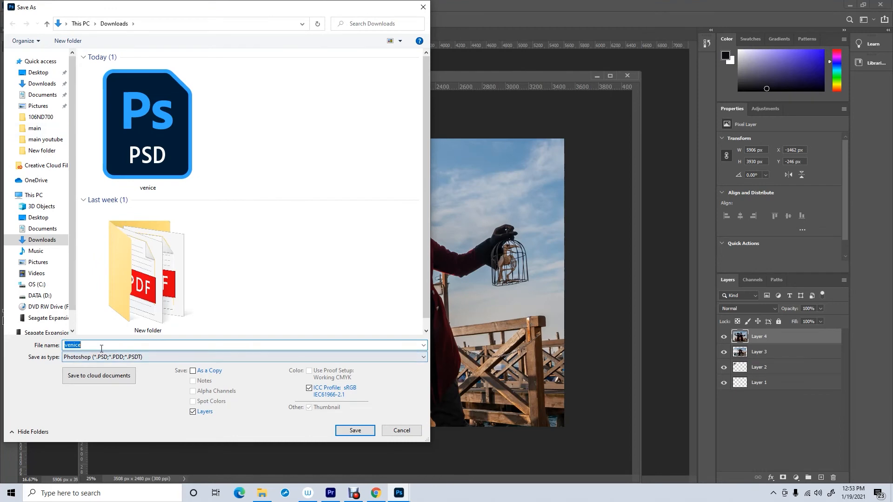
{"action": "left_click", "coordinate": [423, 356]}
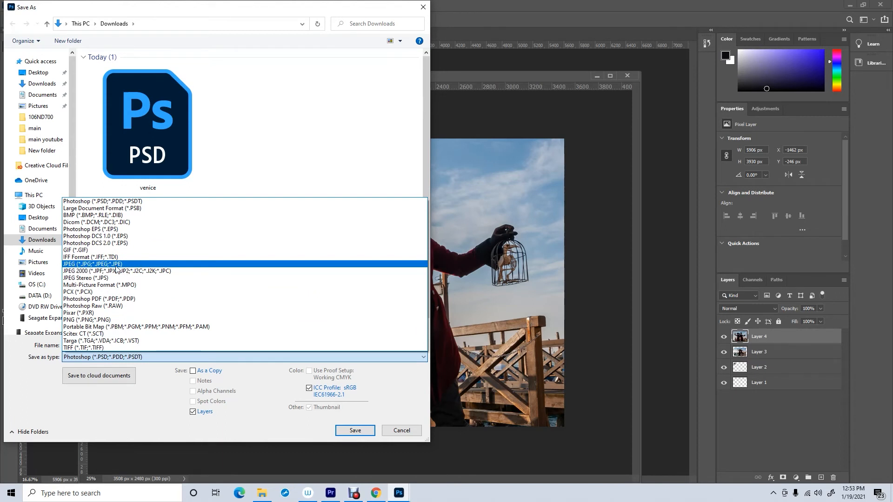
{"action": "left_click", "coordinate": [116, 265]}
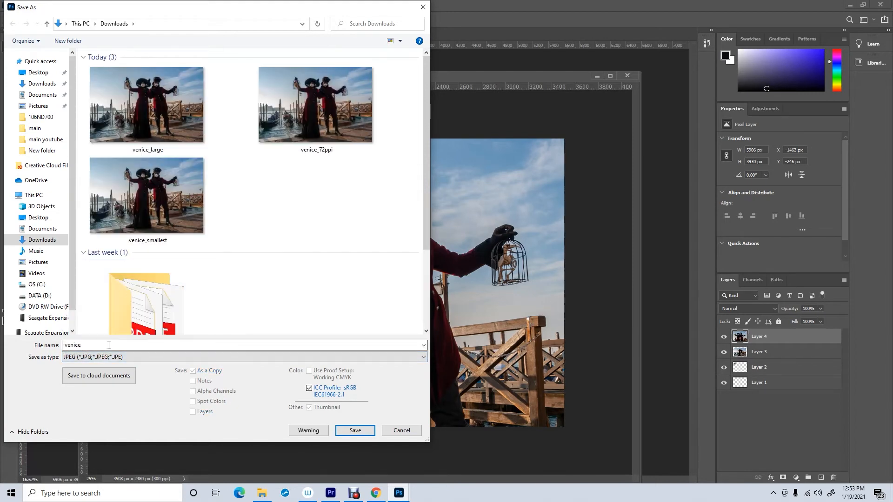
{"action": "left_click", "coordinate": [349, 431]}
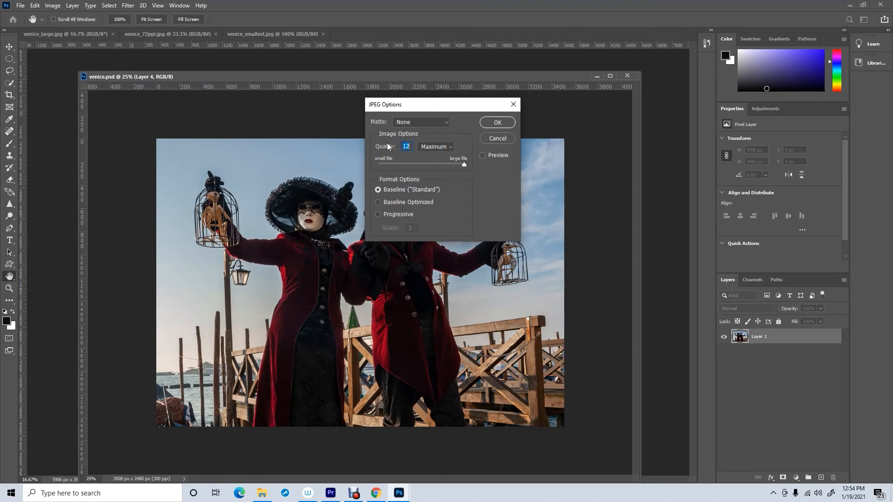
{"action": "left_click", "coordinate": [497, 123]}
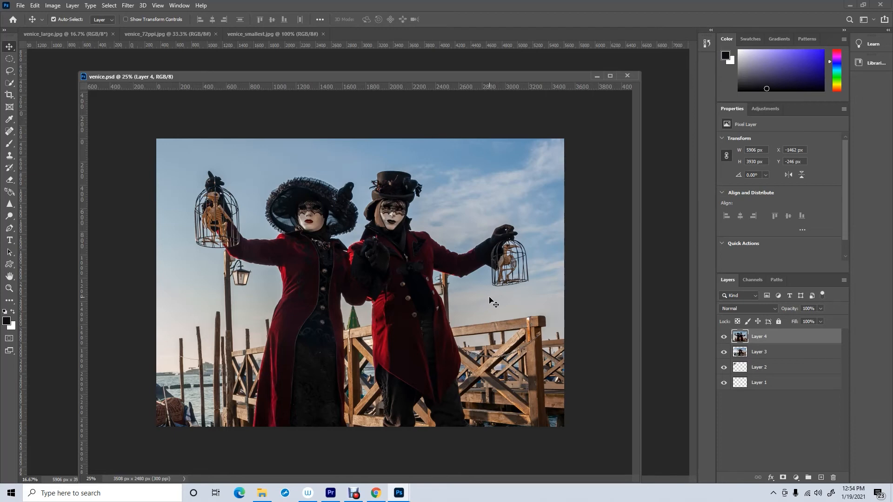
- Open Save for Web with JPEG format and set the exported image width to 2000 px
{"action": "left_click", "coordinate": [23, 6]}
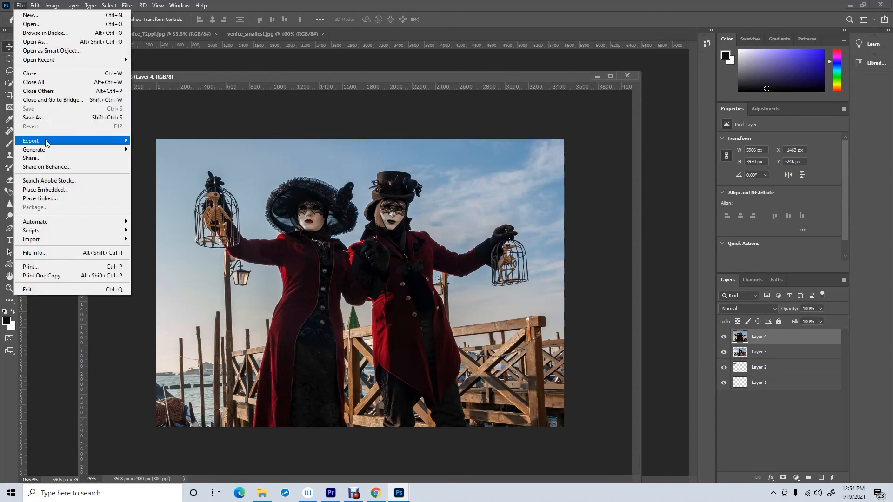
{"action": "mouse_move", "coordinate": [46, 143]}
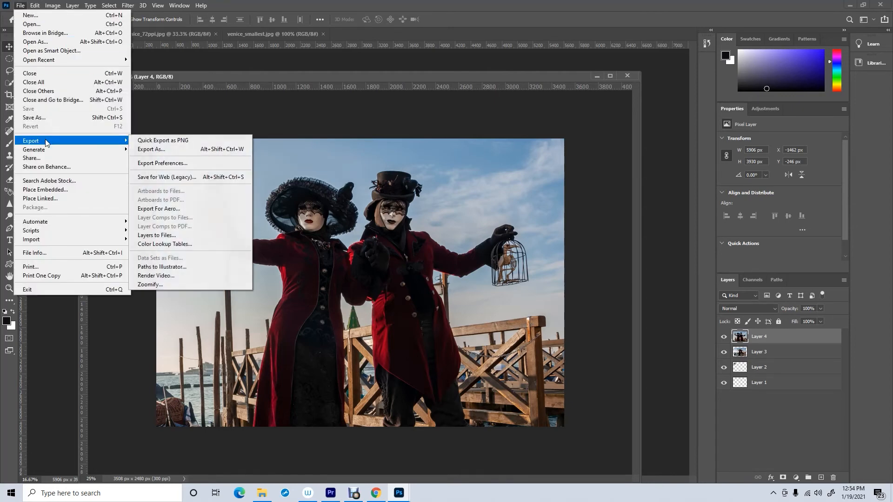
{"action": "left_click", "coordinate": [152, 177]}
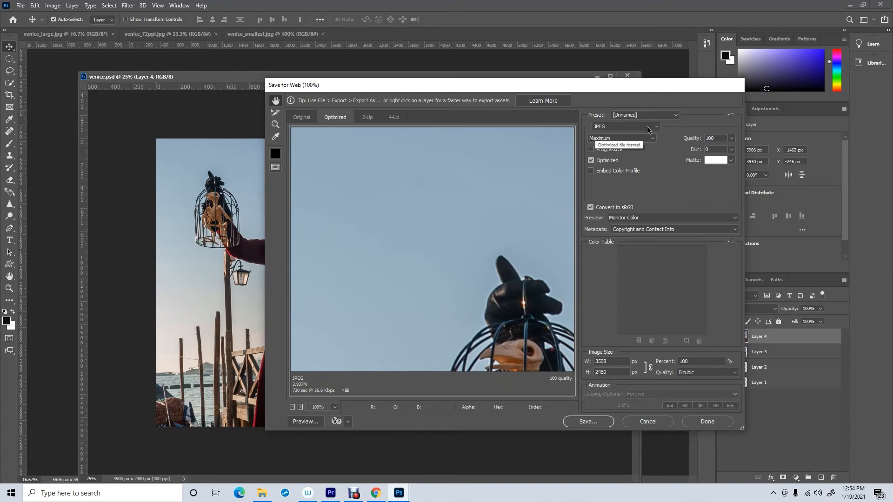
{"action": "left_click", "coordinate": [612, 128]}
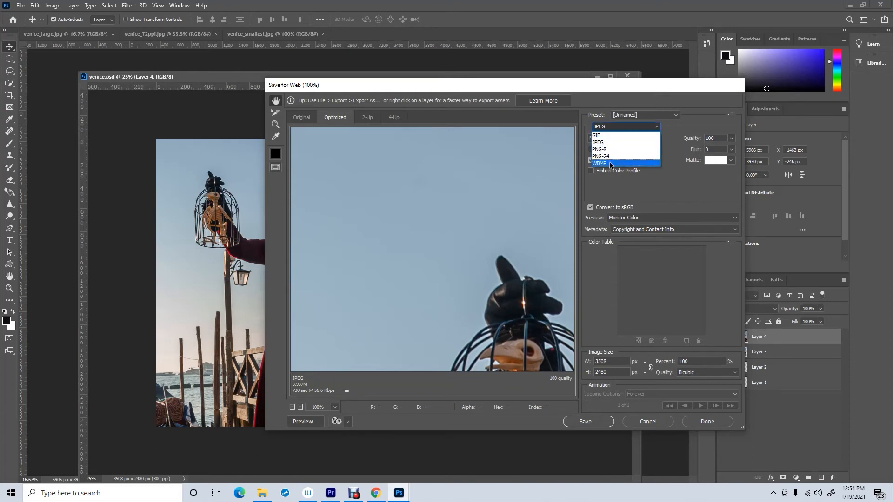
{"action": "left_click", "coordinate": [607, 142]}
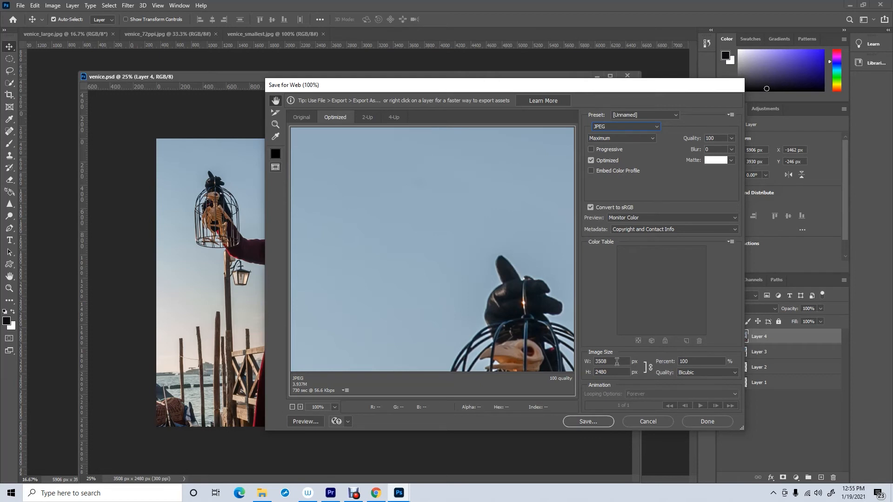
{"action": "left_click_drag", "start_coordinate": [616, 361], "coordinate": [593, 363]}
{"action": "type", "text": "2000"}
- Save the web-optimized JPEG as venice-for-web in the Downloads folder
{"action": "left_click", "coordinate": [587, 421]}
{"action": "left_click", "coordinate": [380, 263]}
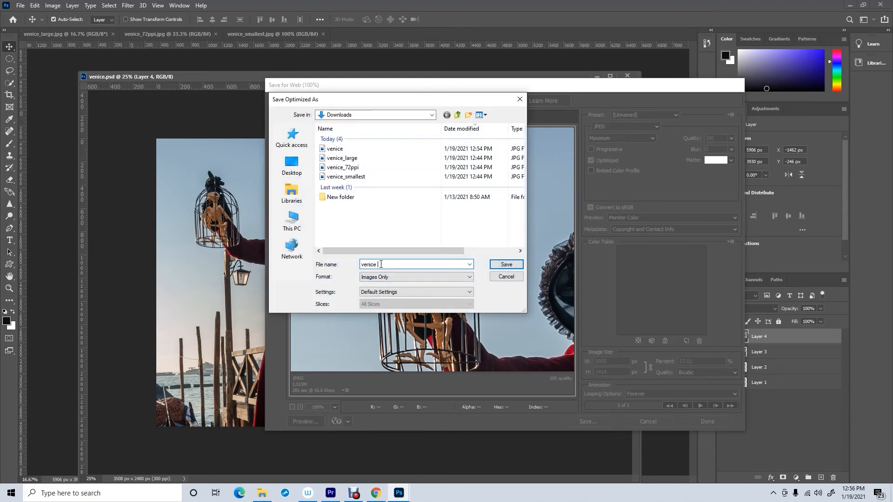
{"action": "type", "text": "for web"}
{"action": "left_click", "coordinate": [501, 264]}
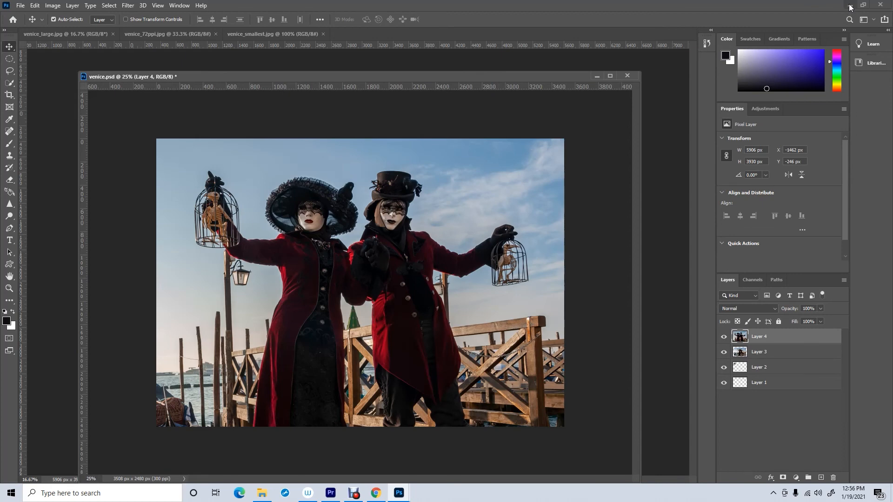
- Open the Downloads folder in File Explorer and compare the saved venice files' sizes and dimensions
{"action": "left_click", "coordinate": [849, 7]}
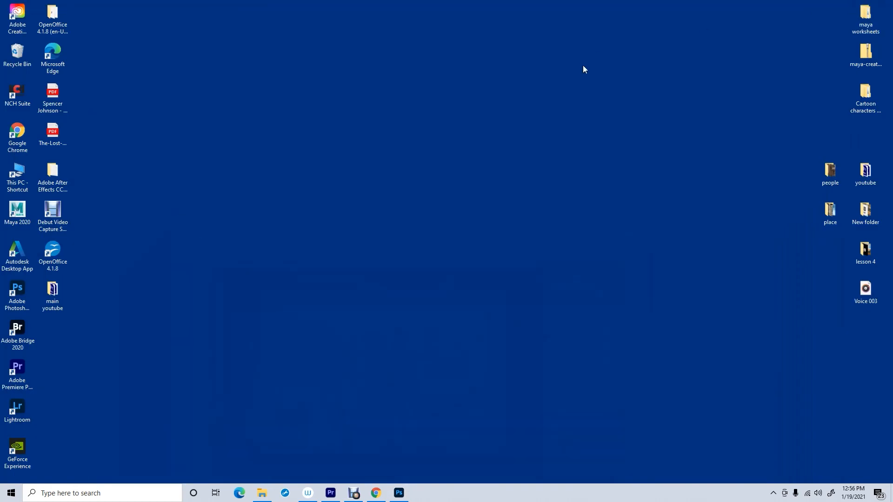
{"action": "double_click", "coordinate": [18, 173]}
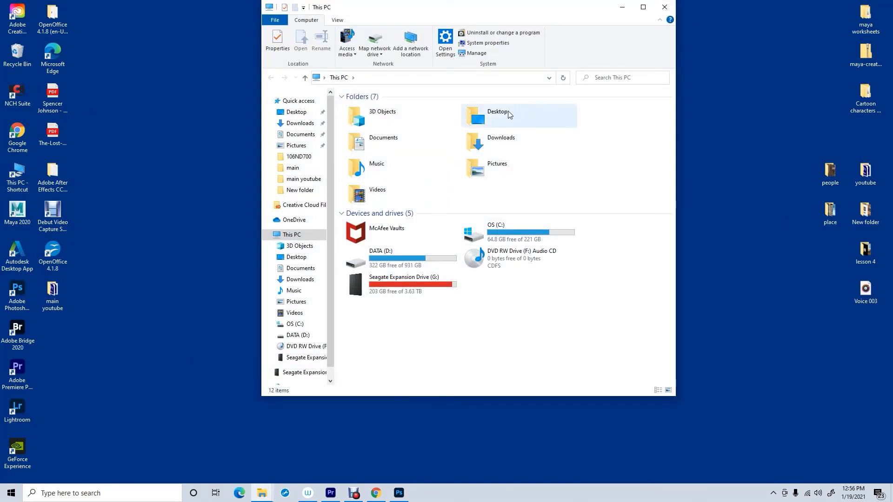
{"action": "double_click", "coordinate": [475, 146]}
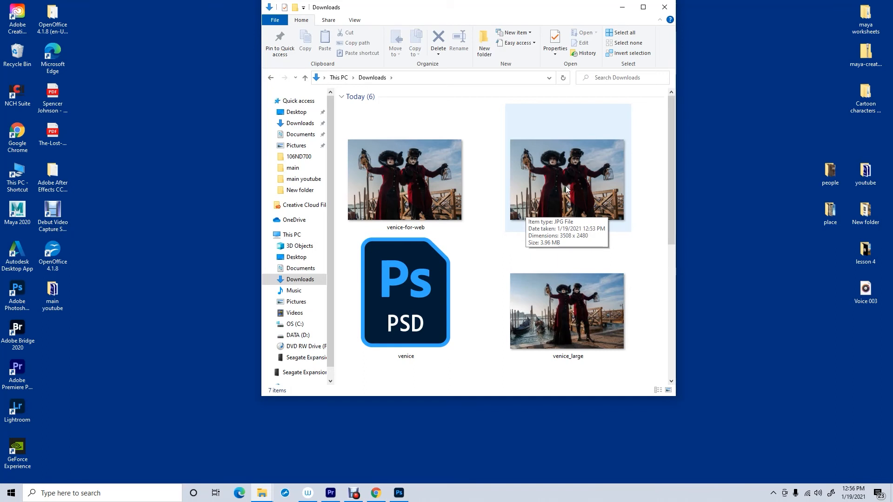
{"action": "mouse_move", "coordinate": [408, 207]}
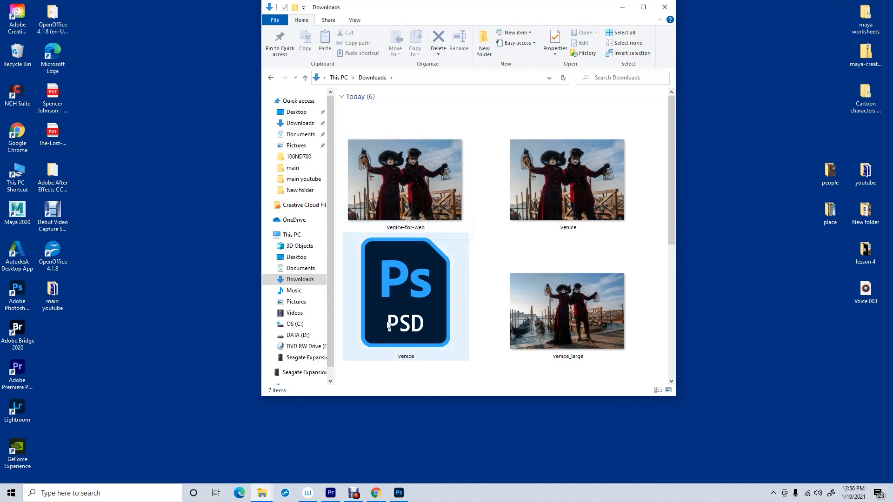
{"action": "mouse_move", "coordinate": [393, 320]}
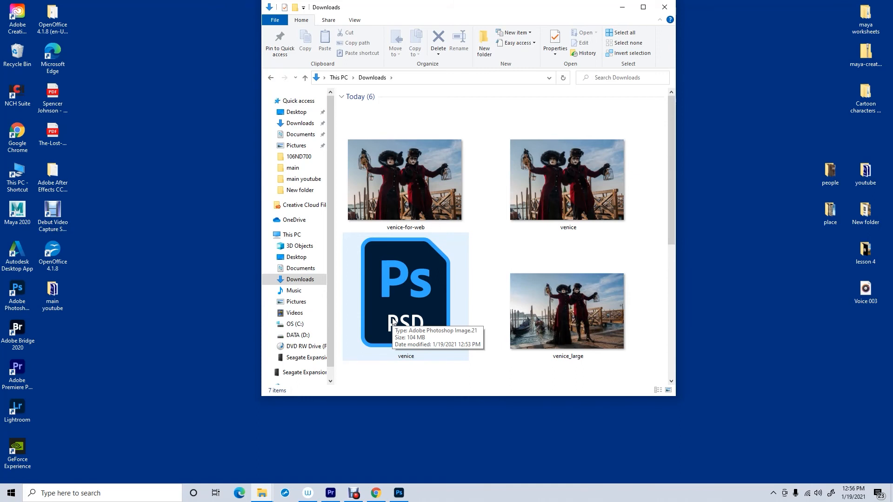
{"action": "mouse_move", "coordinate": [410, 190]}
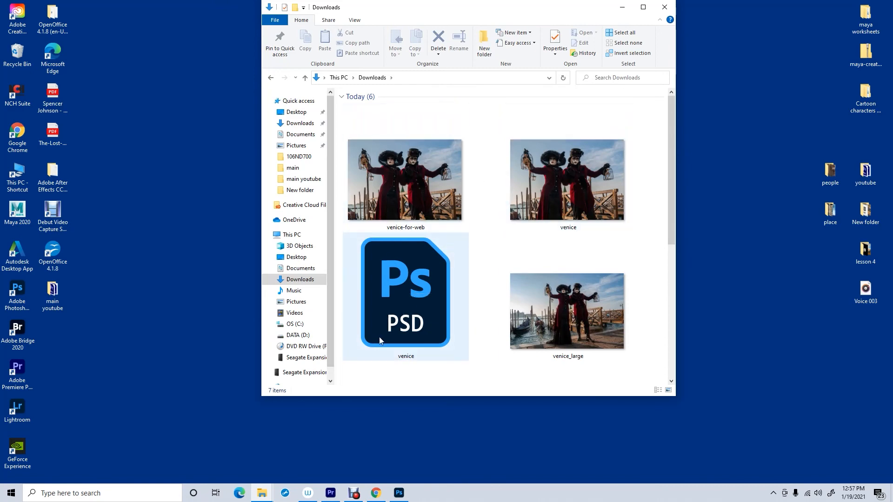
- Switch to the venice_large document, stretch its layer unevenly with Scale, and undo the free transform
{"action": "left_click", "coordinate": [402, 498]}
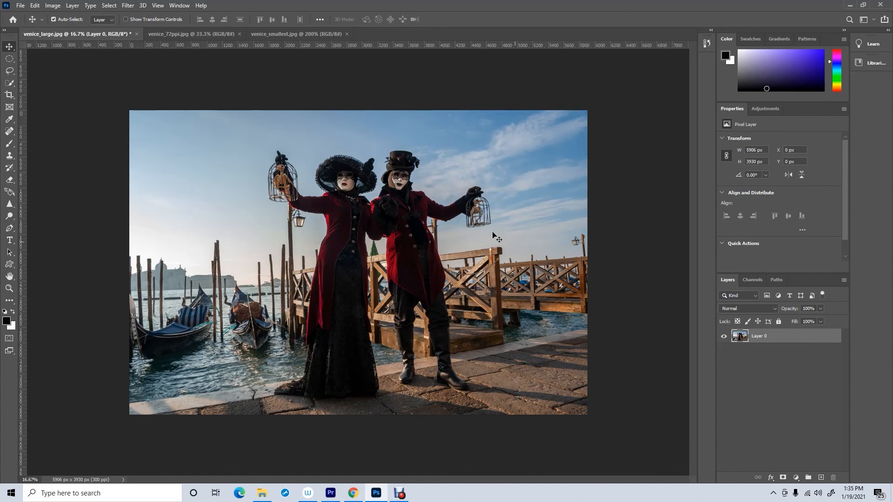
{"action": "left_click", "coordinate": [34, 5]}
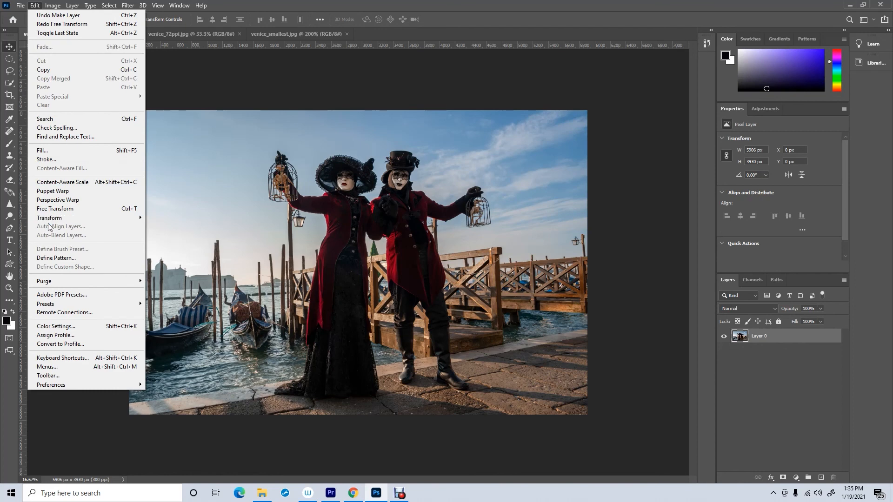
{"action": "mouse_move", "coordinate": [70, 218]}
{"action": "left_click", "coordinate": [158, 232]}
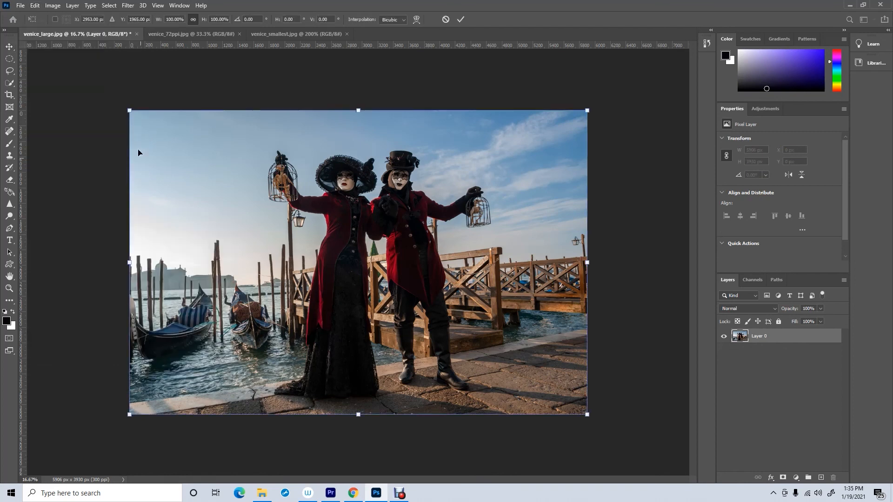
{"action": "left_click_drag", "start_coordinate": [130, 111], "coordinate": [251, 191]}
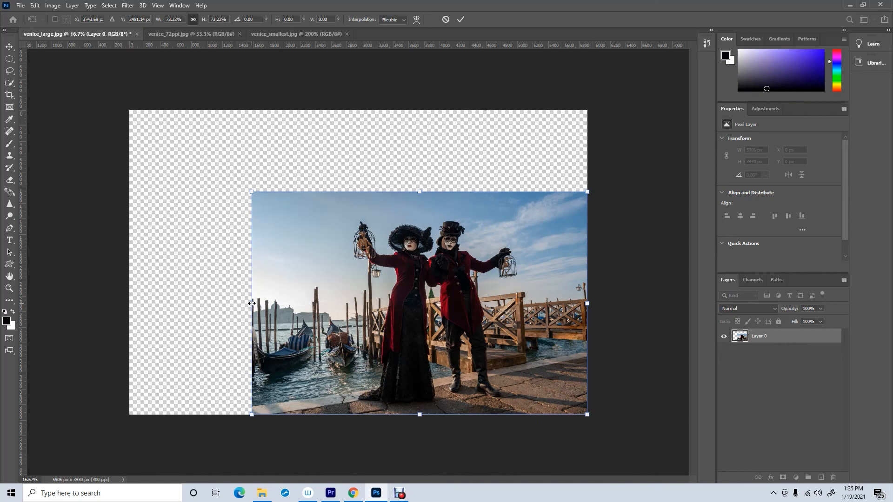
{"action": "left_click_drag", "start_coordinate": [252, 304], "coordinate": [438, 318]}
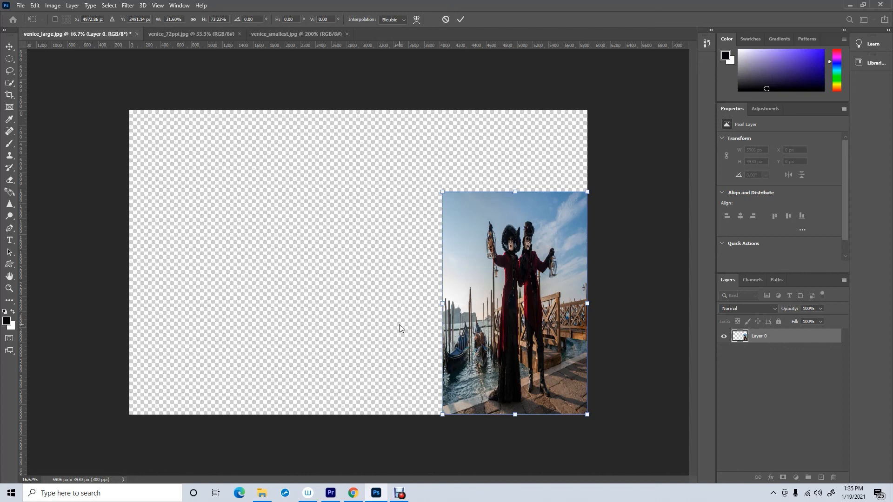
{"action": "left_click_drag", "start_coordinate": [443, 303], "coordinate": [108, 284]}
{"action": "left_click_drag", "start_coordinate": [348, 414], "coordinate": [361, 326]}
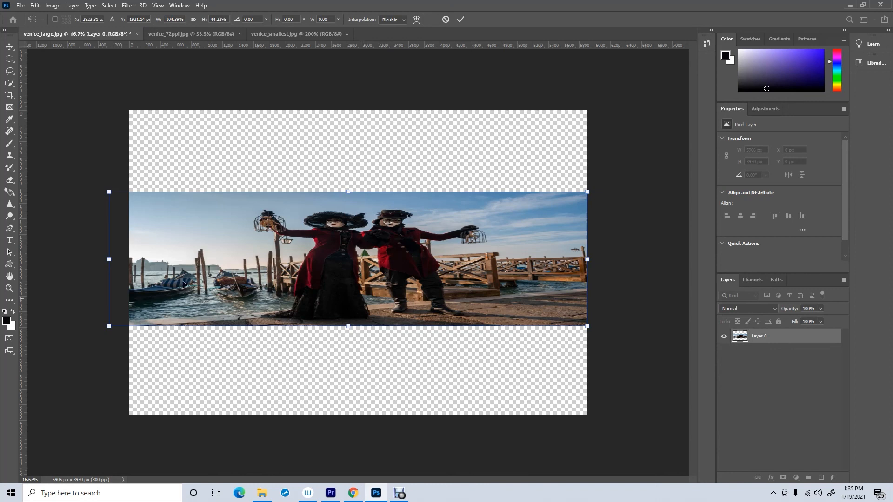
{"action": "left_click", "coordinate": [8, 46]}
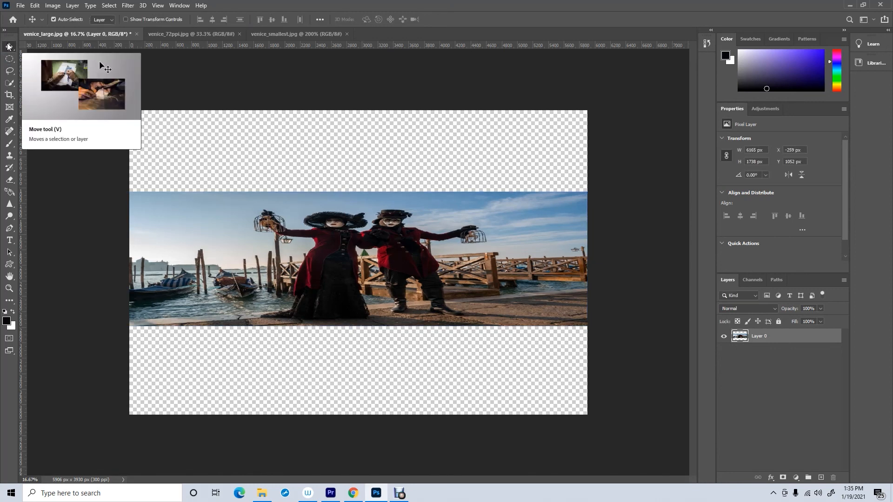
{"action": "left_click", "coordinate": [35, 6]}
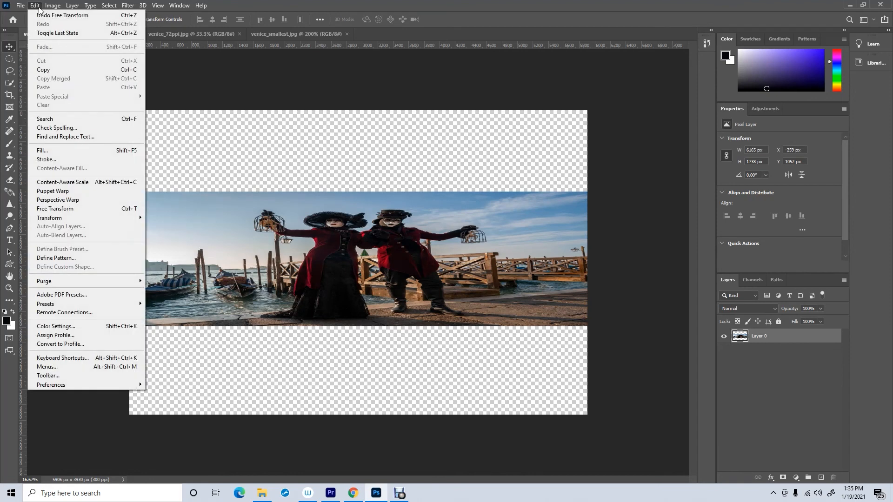
{"action": "left_click", "coordinate": [44, 16]}
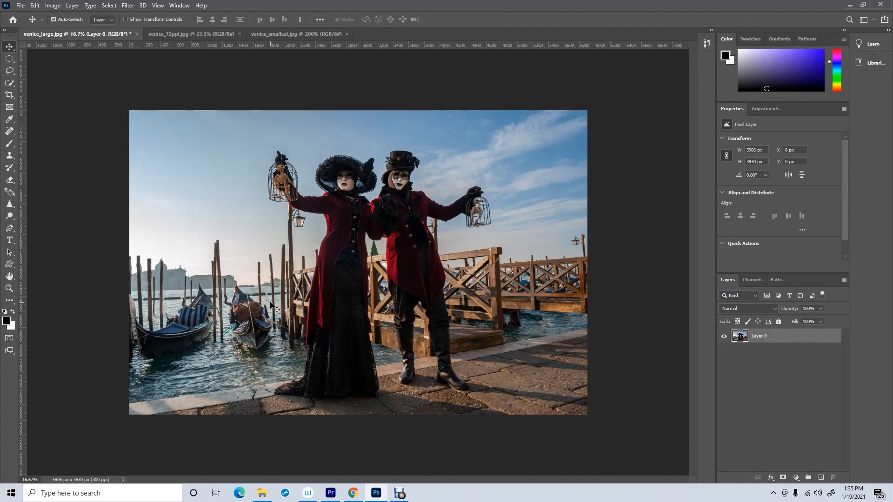
- Scale the venice_large layer up proportionally to about 147% from its corner
{"action": "left_click", "coordinate": [36, 6]}
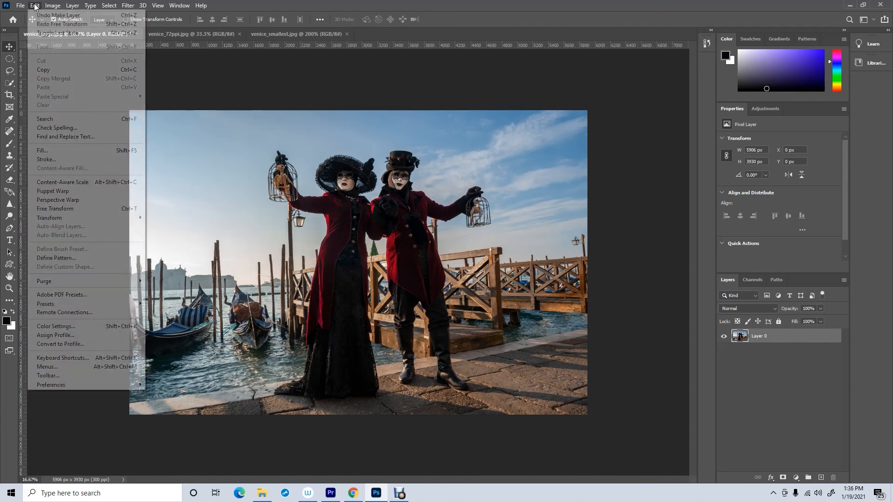
{"action": "mouse_move", "coordinate": [48, 221]}
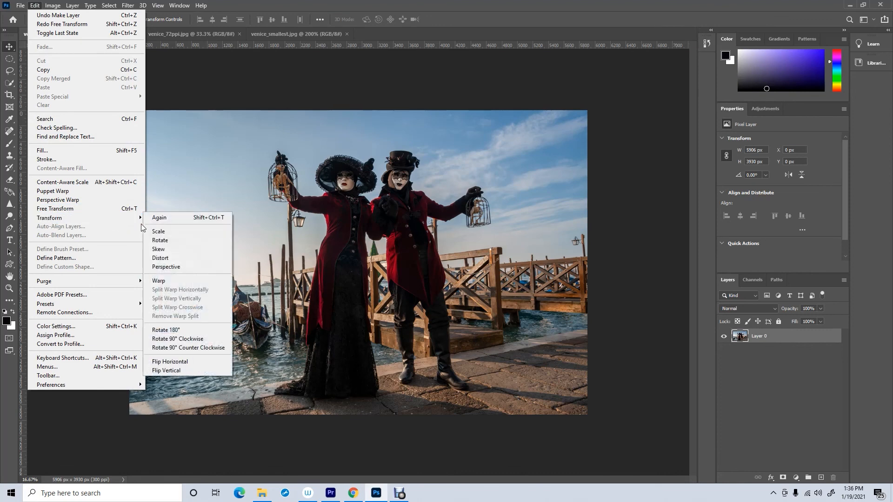
{"action": "left_click", "coordinate": [156, 231]}
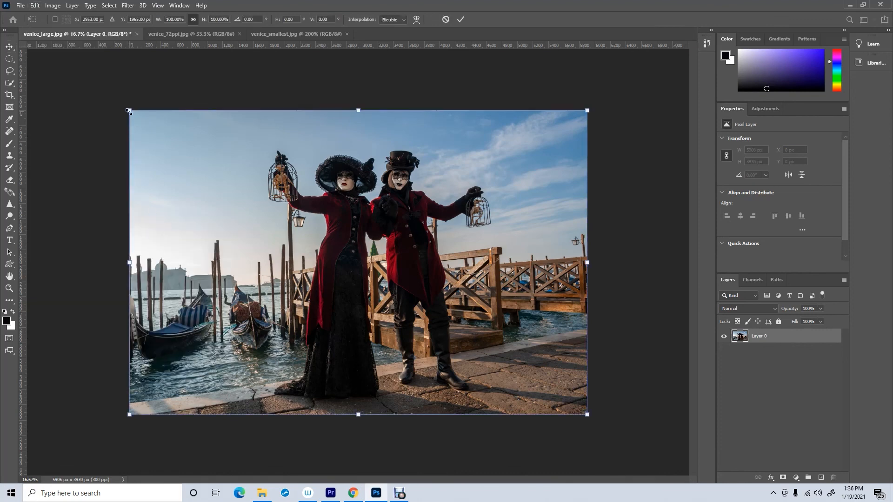
{"action": "left_click_drag", "start_coordinate": [129, 110], "coordinate": [1, 1]}
{"action": "left_click_drag", "start_coordinate": [282, 226], "coordinate": [363, 299]}
{"action": "left_click_drag", "start_coordinate": [52, 72], "coordinate": [1, 8]}
{"action": "left_click_drag", "start_coordinate": [187, 158], "coordinate": [227, 200]}
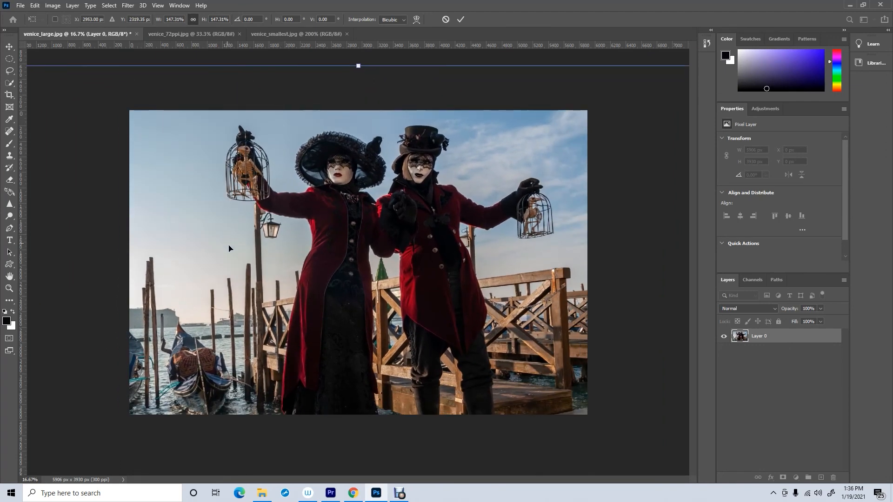
{"action": "mouse_move", "coordinate": [410, 500]}
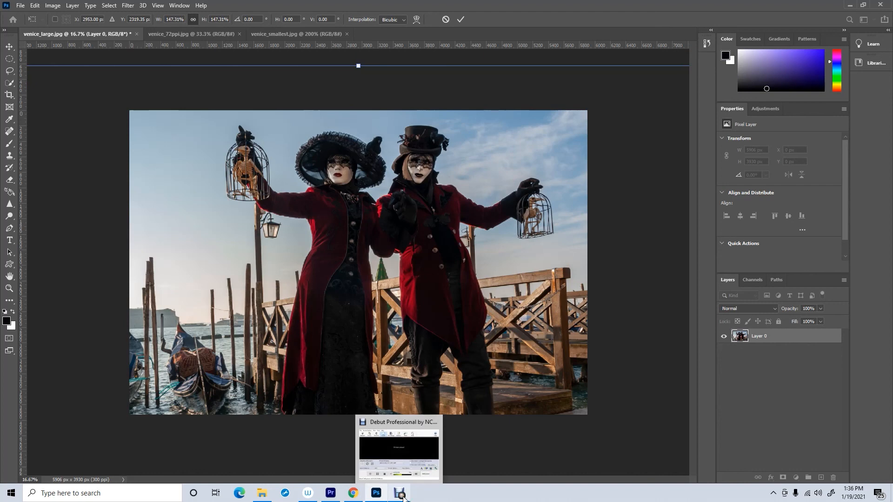